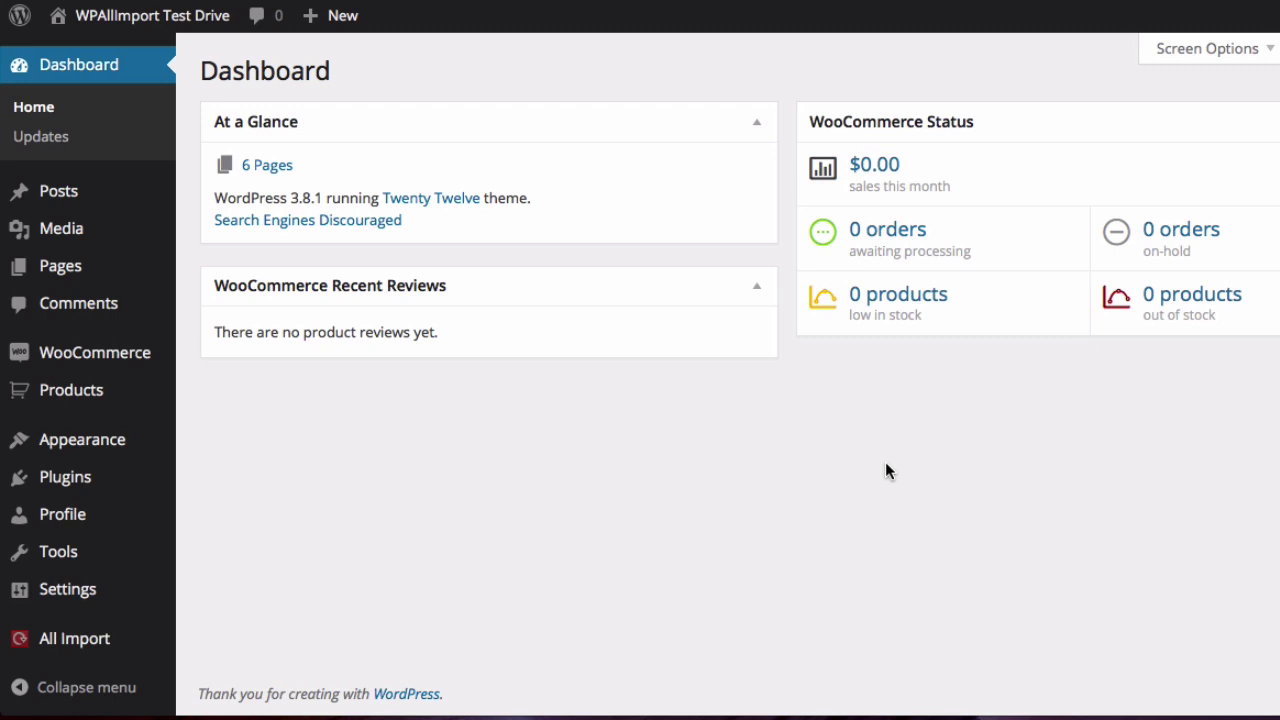
Start a new import, upload Mighty_Leaf_Tea-Product_Catalog.xml.gz from the computer, and accept the /product element selection
{"action": "mouse_move", "coordinate": [82, 640]}
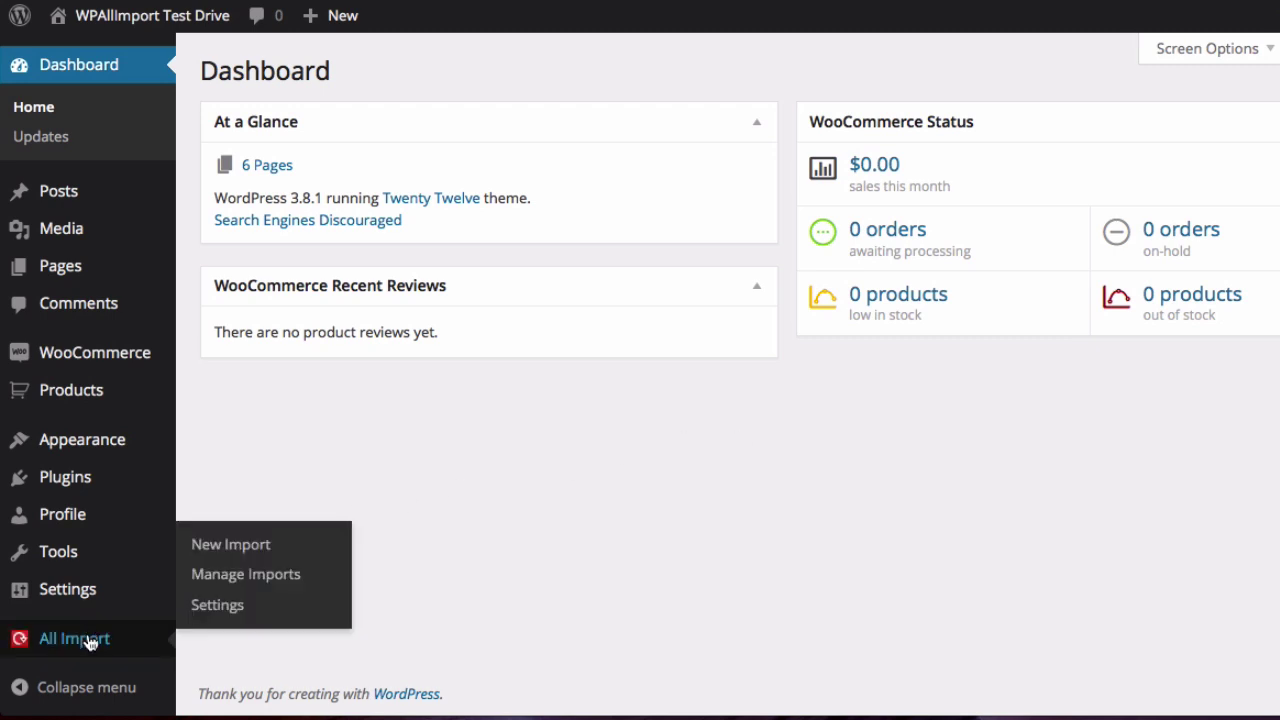
{"action": "left_click", "coordinate": [236, 552]}
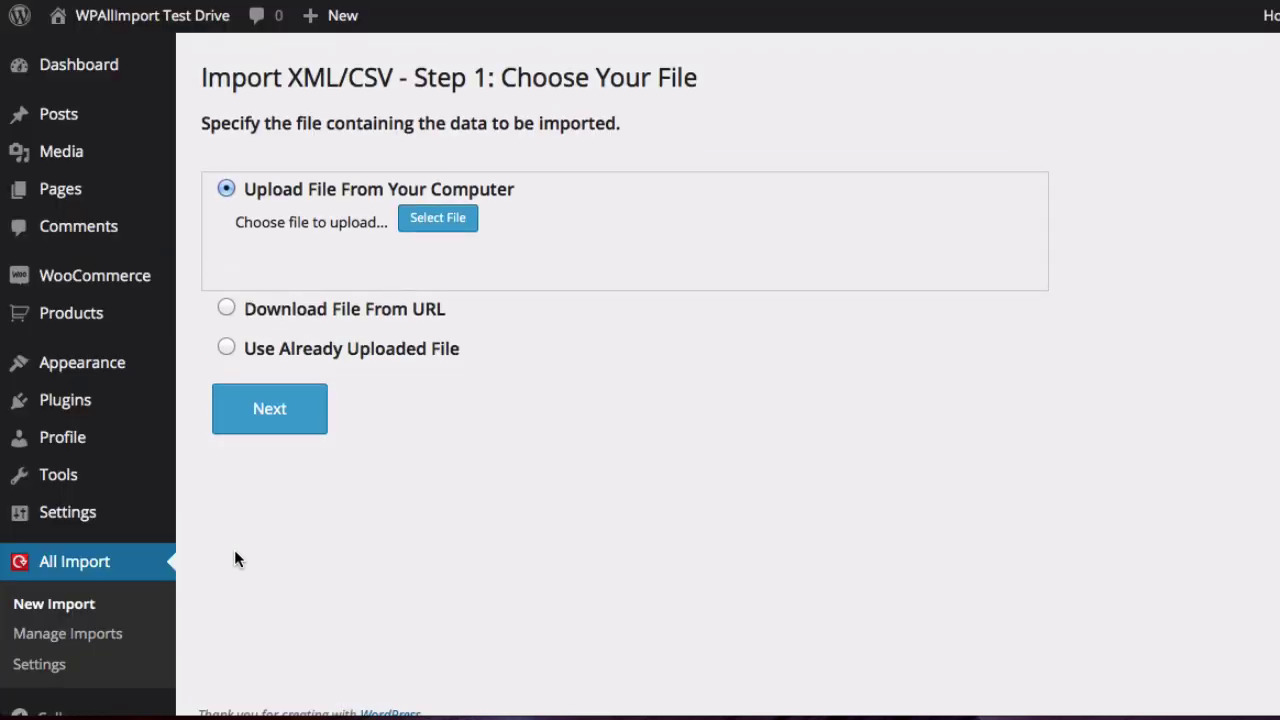
{"action": "left_click", "coordinate": [458, 220]}
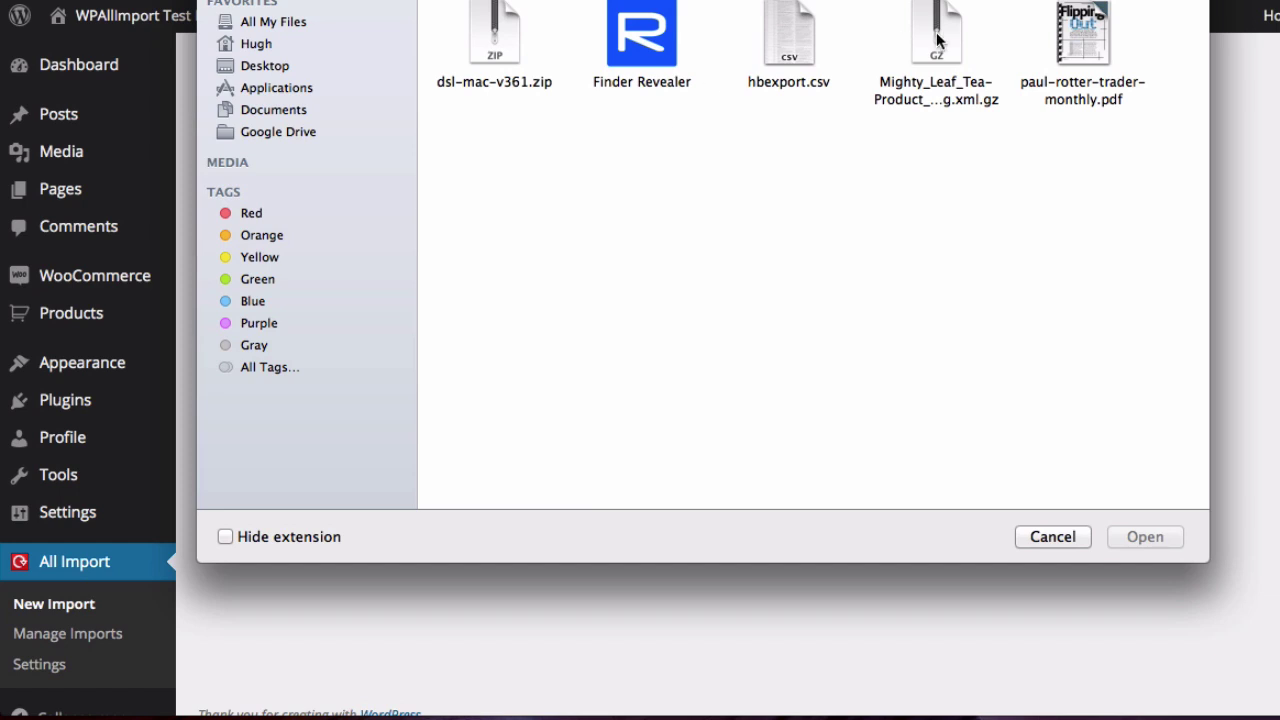
{"action": "left_click", "coordinate": [937, 38]}
{"action": "left_click", "coordinate": [1141, 538]}
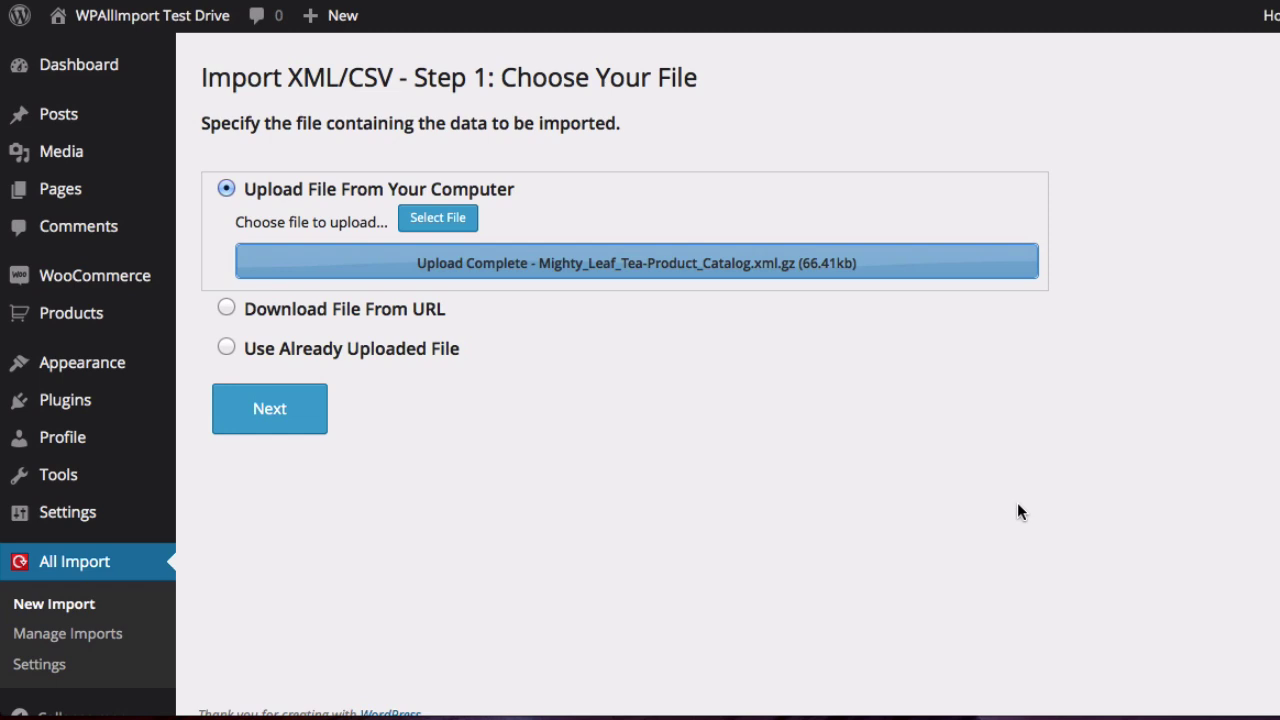
{"action": "left_click", "coordinate": [270, 418]}
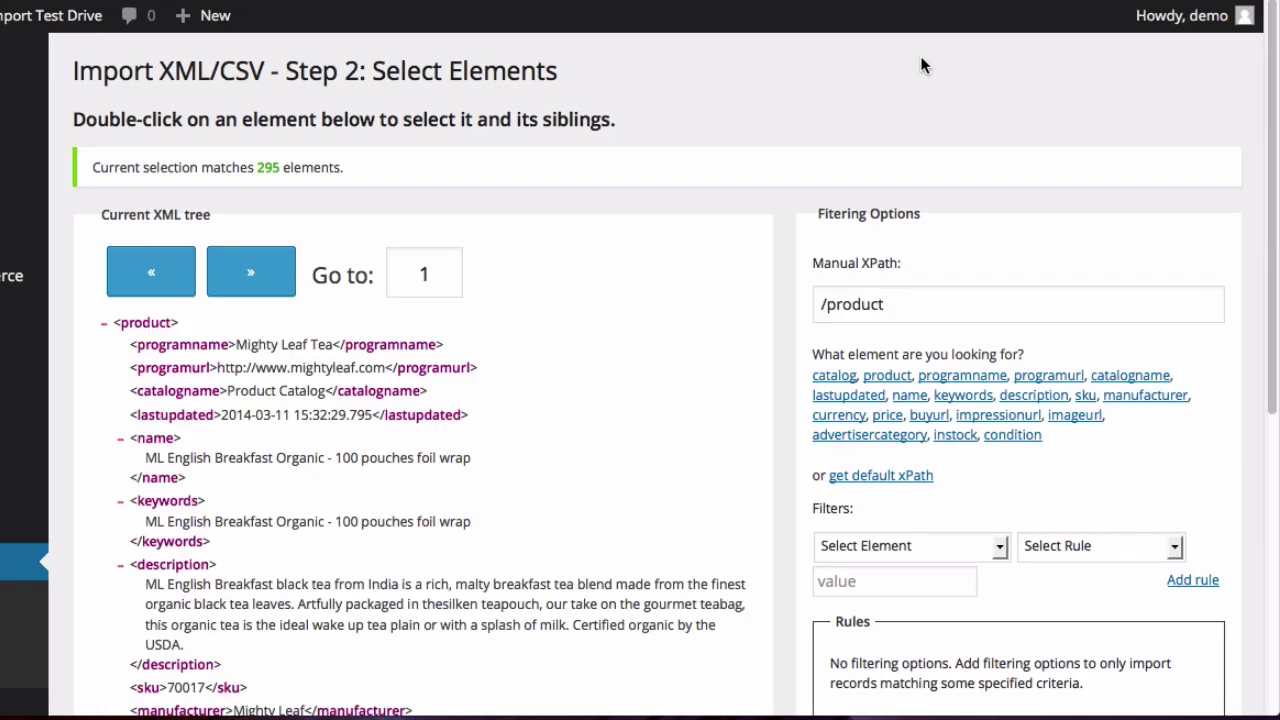
{"action": "scroll", "coordinate": [796, 307], "scroll_direction": "down", "scroll_amount": 5}
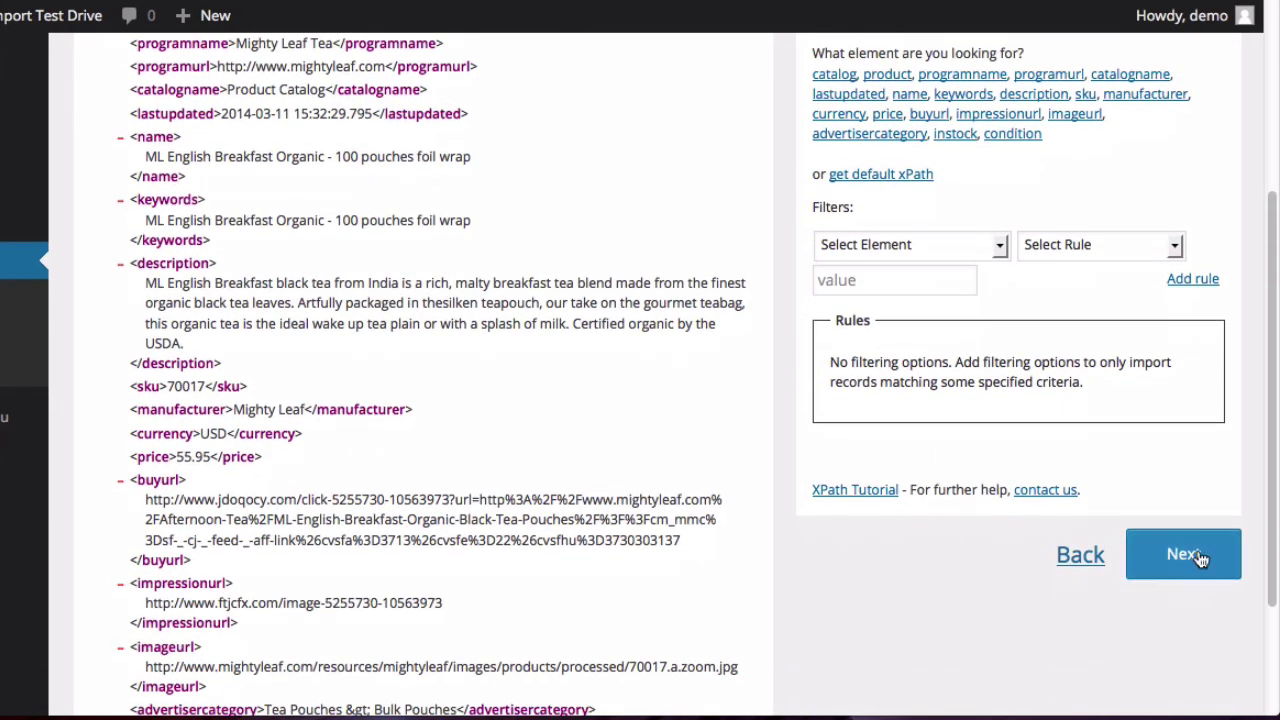
{"action": "left_click", "coordinate": [1193, 546]}
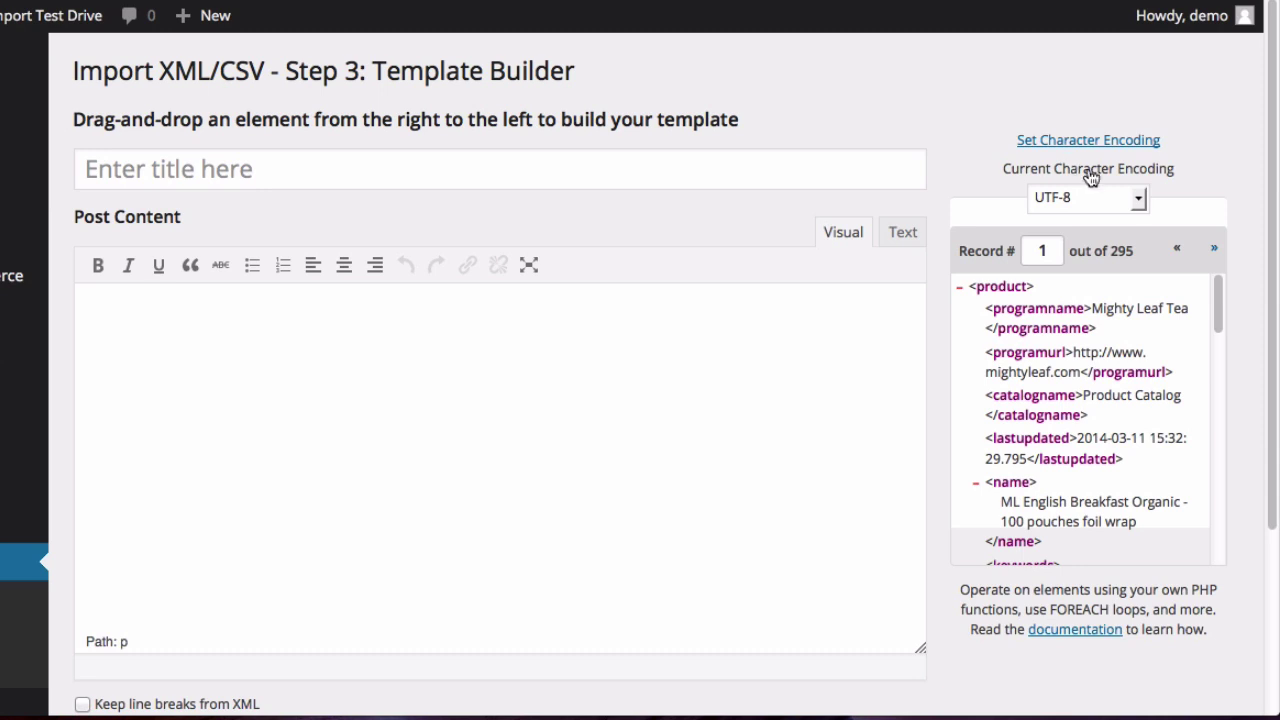
Build the template with {name[1]} as the title and {description[1]} as the post content, and continue to the options
{"action": "scroll", "coordinate": [1069, 388], "scroll_direction": "down", "scroll_amount": 2}
{"action": "scroll", "coordinate": [1069, 388], "scroll_direction": "up", "scroll_amount": 2}
{"action": "left_click_drag", "start_coordinate": [1013, 492], "coordinate": [644, 178]}
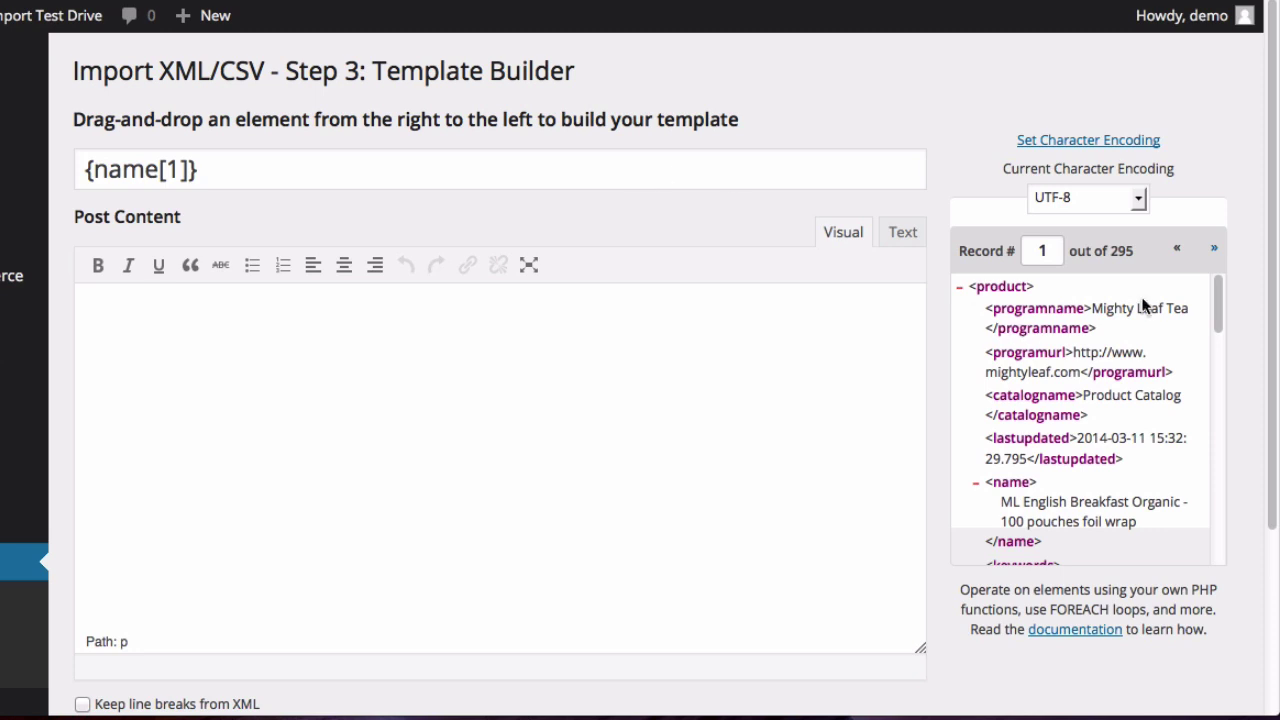
{"action": "left_click_drag", "start_coordinate": [1218, 310], "coordinate": [1218, 387]}
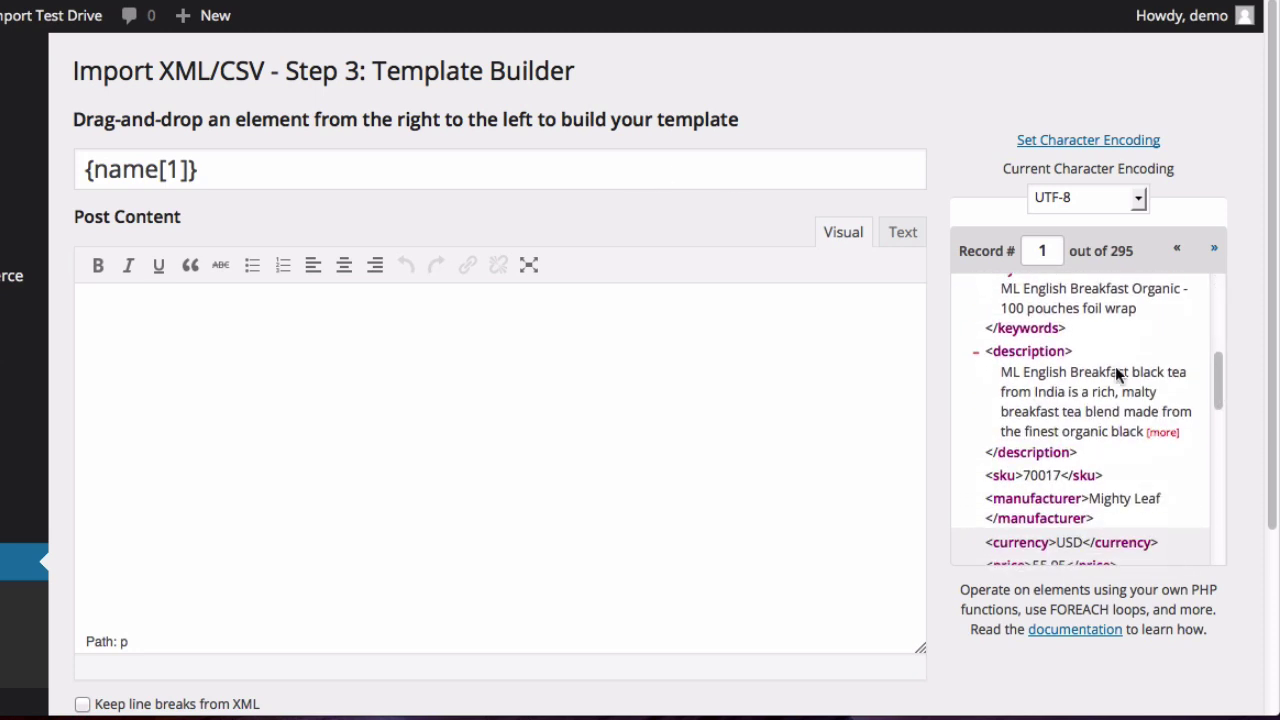
{"action": "left_click_drag", "start_coordinate": [1050, 355], "coordinate": [722, 362]}
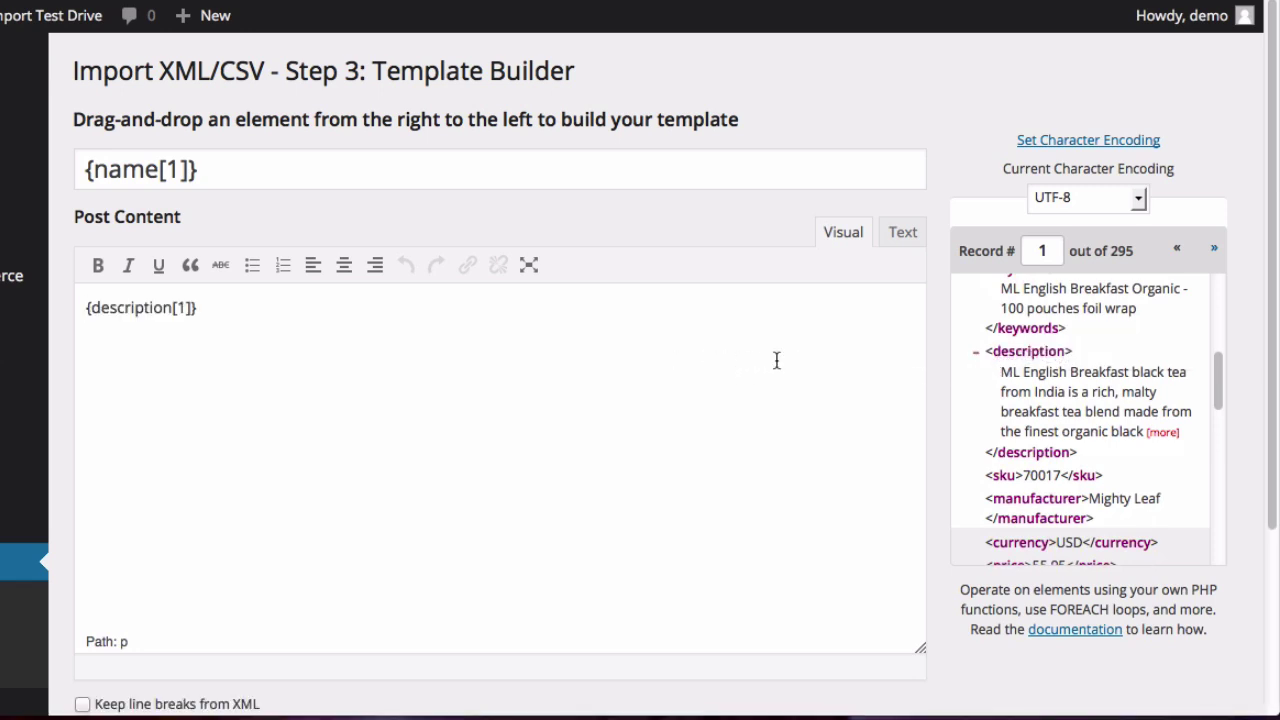
{"action": "scroll", "coordinate": [929, 414], "scroll_direction": "down", "scroll_amount": 3}
{"action": "scroll", "coordinate": [929, 416], "scroll_direction": "down", "scroll_amount": 1}
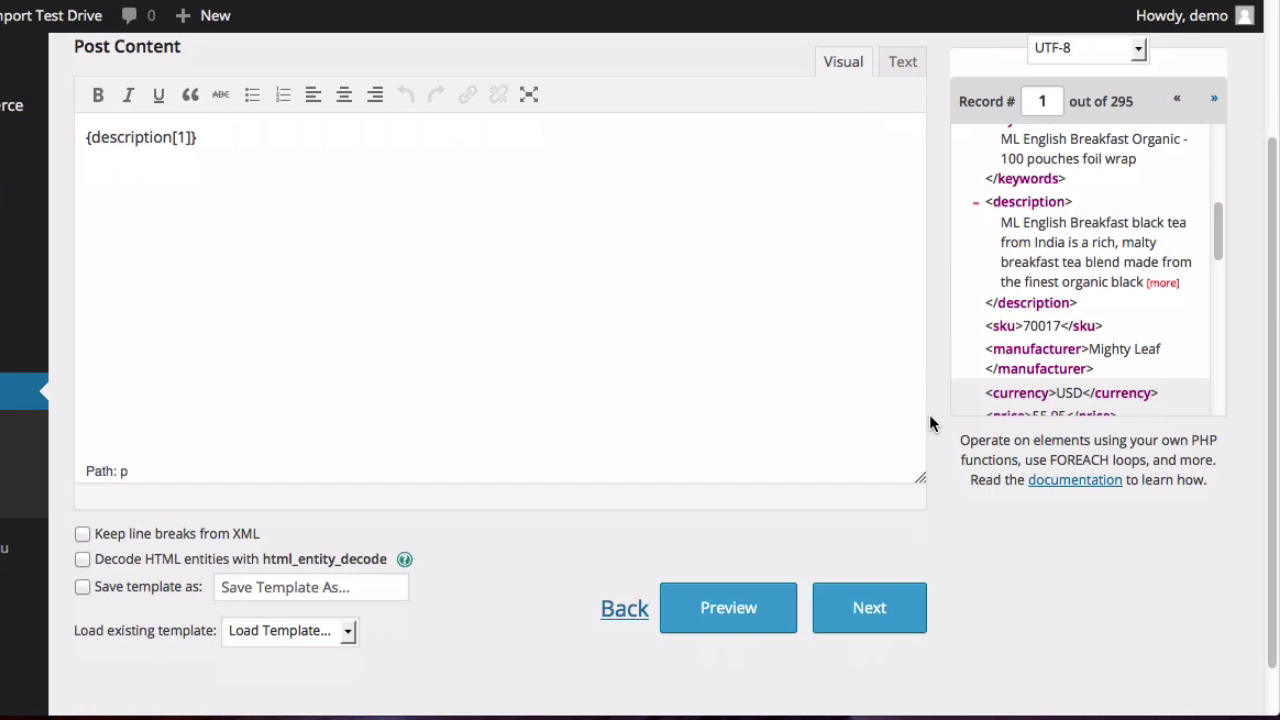
{"action": "left_click", "coordinate": [870, 610]}
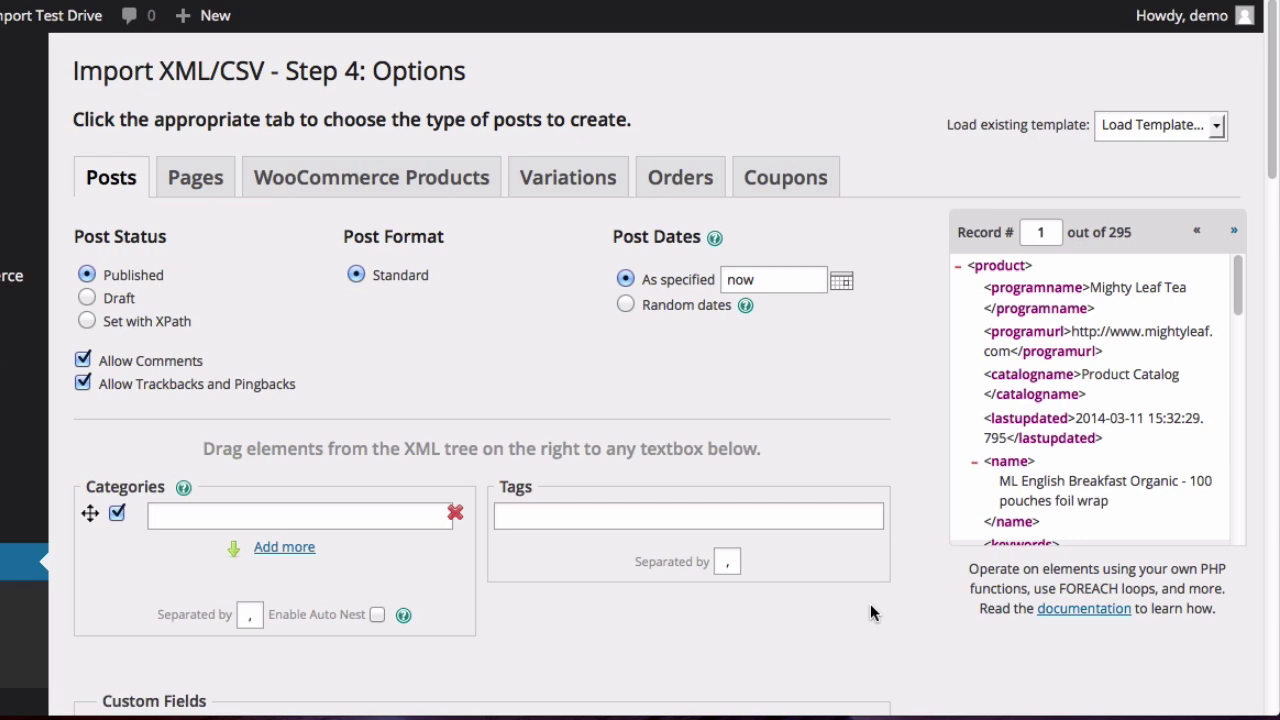
Choose WooCommerce Products as the import type and set the product type to External/Affiliate product
{"action": "left_click", "coordinate": [450, 189]}
{"action": "scroll", "coordinate": [903, 343], "scroll_direction": "down", "scroll_amount": 5}
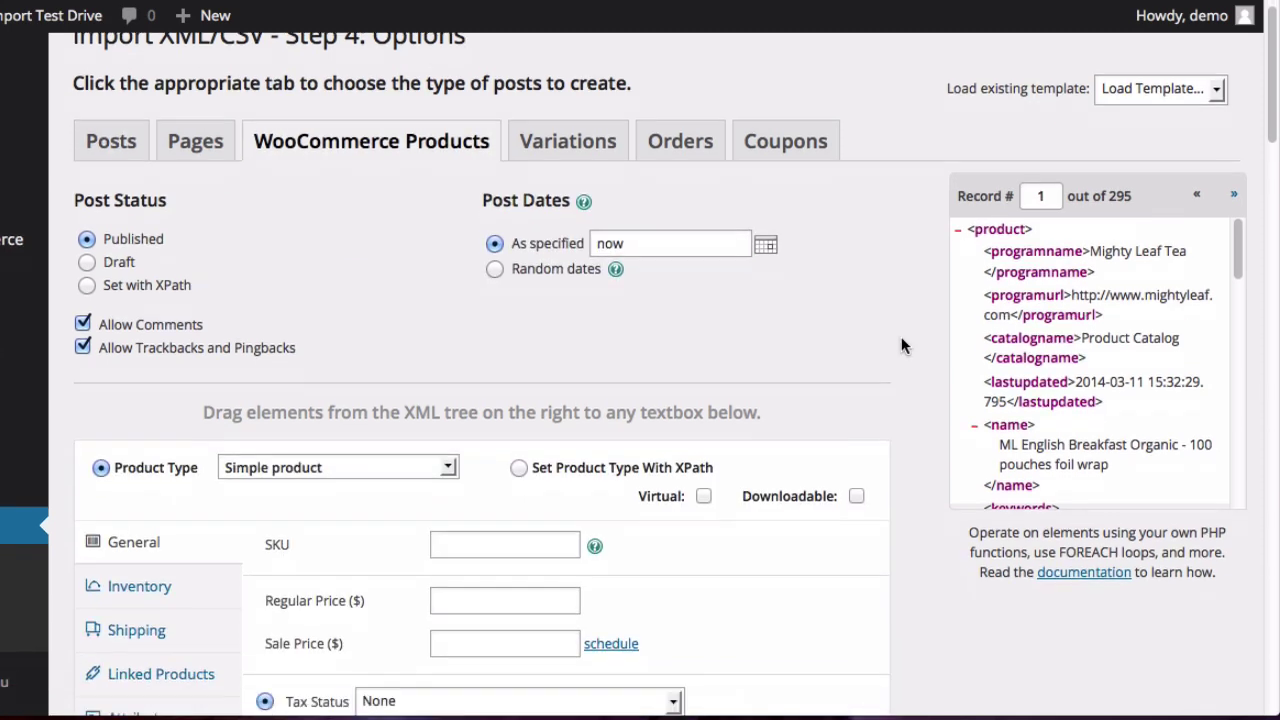
{"action": "scroll", "coordinate": [903, 345], "scroll_direction": "down", "scroll_amount": 1}
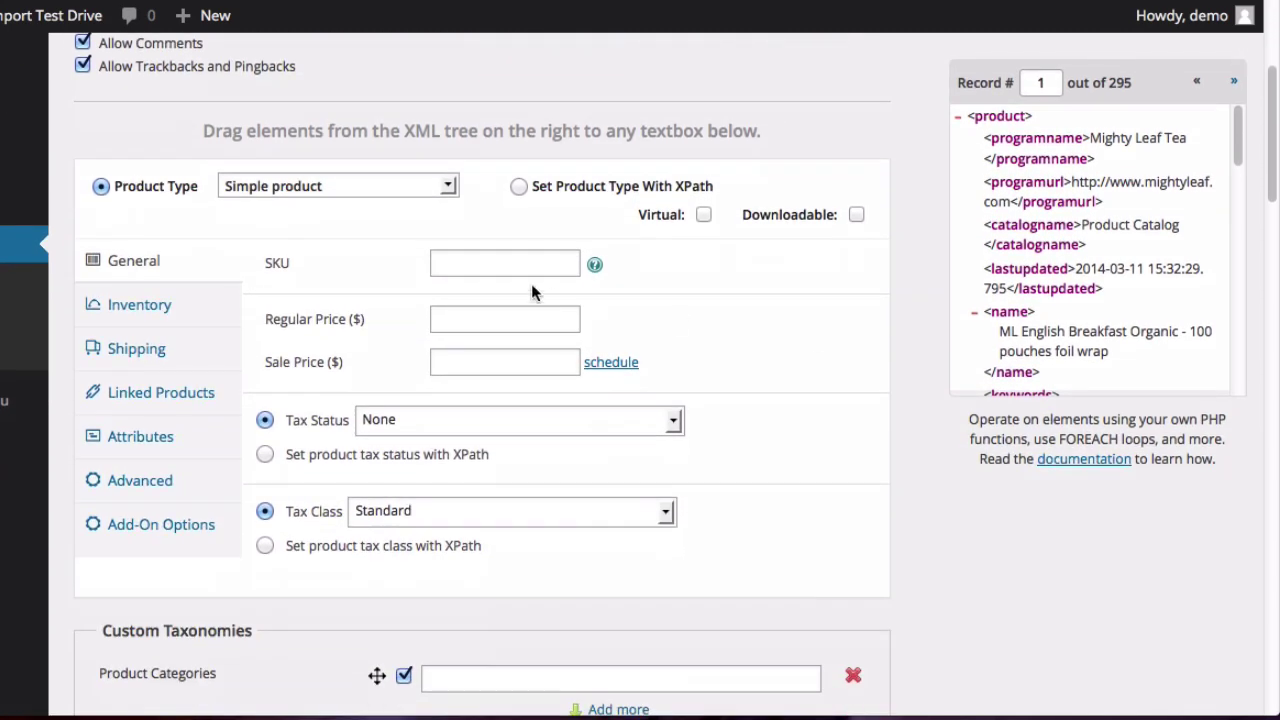
{"action": "left_click", "coordinate": [449, 186]}
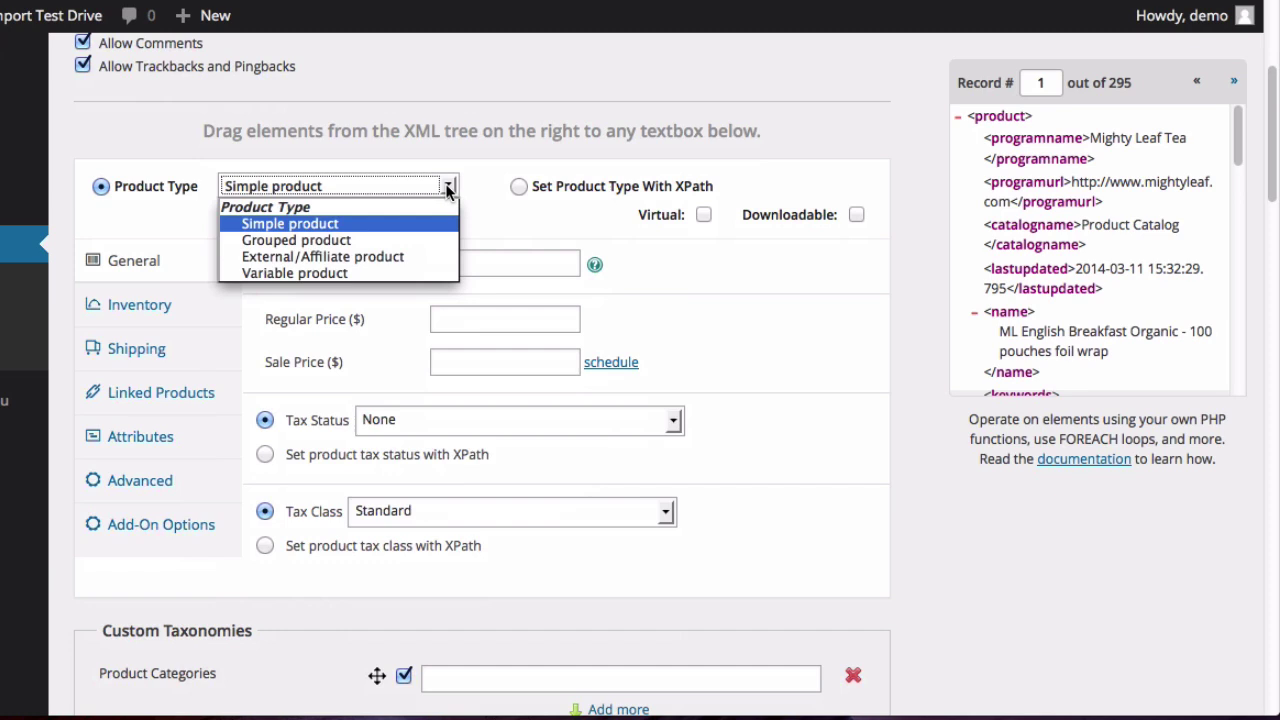
{"action": "left_click", "coordinate": [440, 257]}
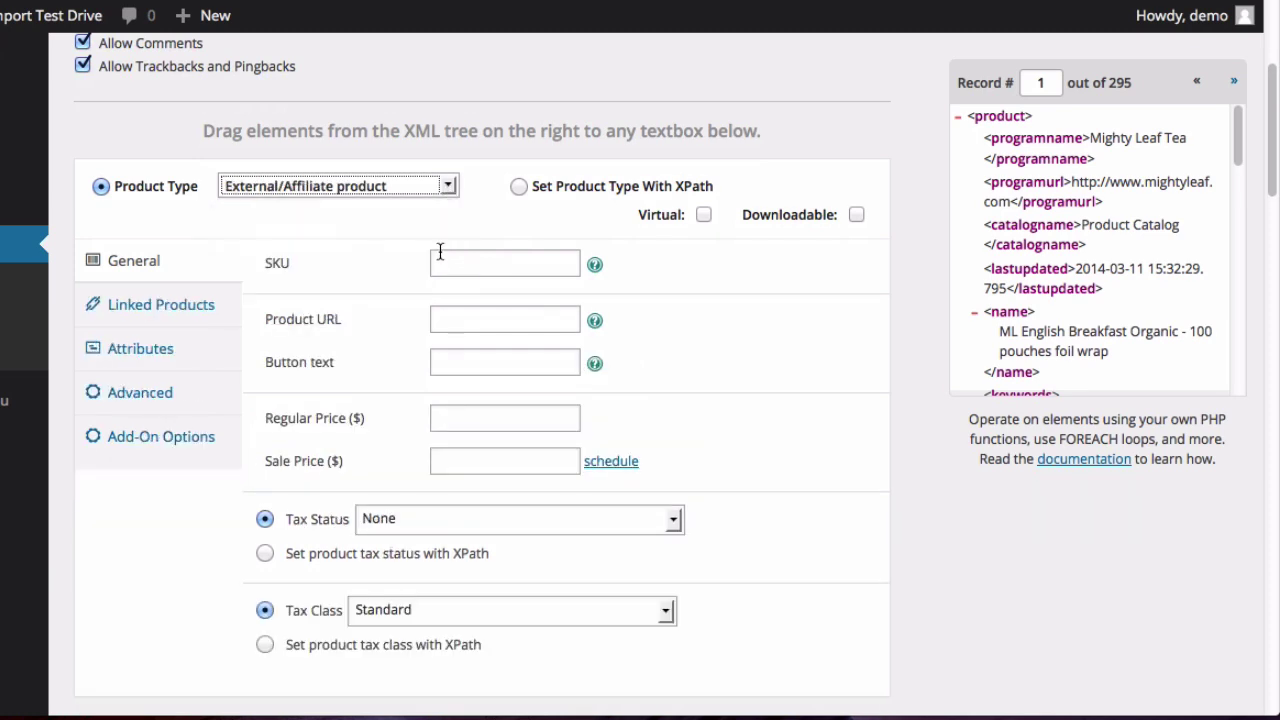
Map the product SKU to the sku element of the XML record
{"action": "scroll", "coordinate": [873, 381], "scroll_direction": "down", "scroll_amount": 2}
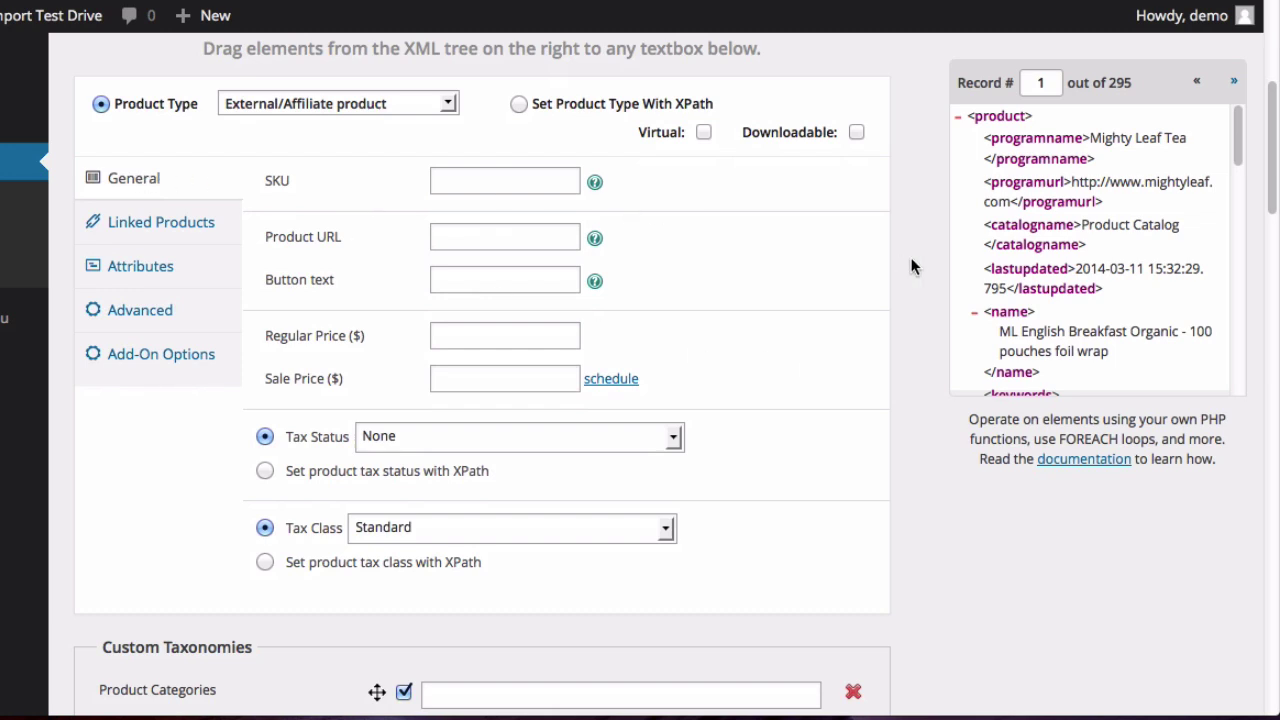
{"action": "scroll", "coordinate": [1148, 264], "scroll_direction": "down", "scroll_amount": 3}
{"action": "scroll", "coordinate": [1148, 264], "scroll_direction": "down", "scroll_amount": 8}
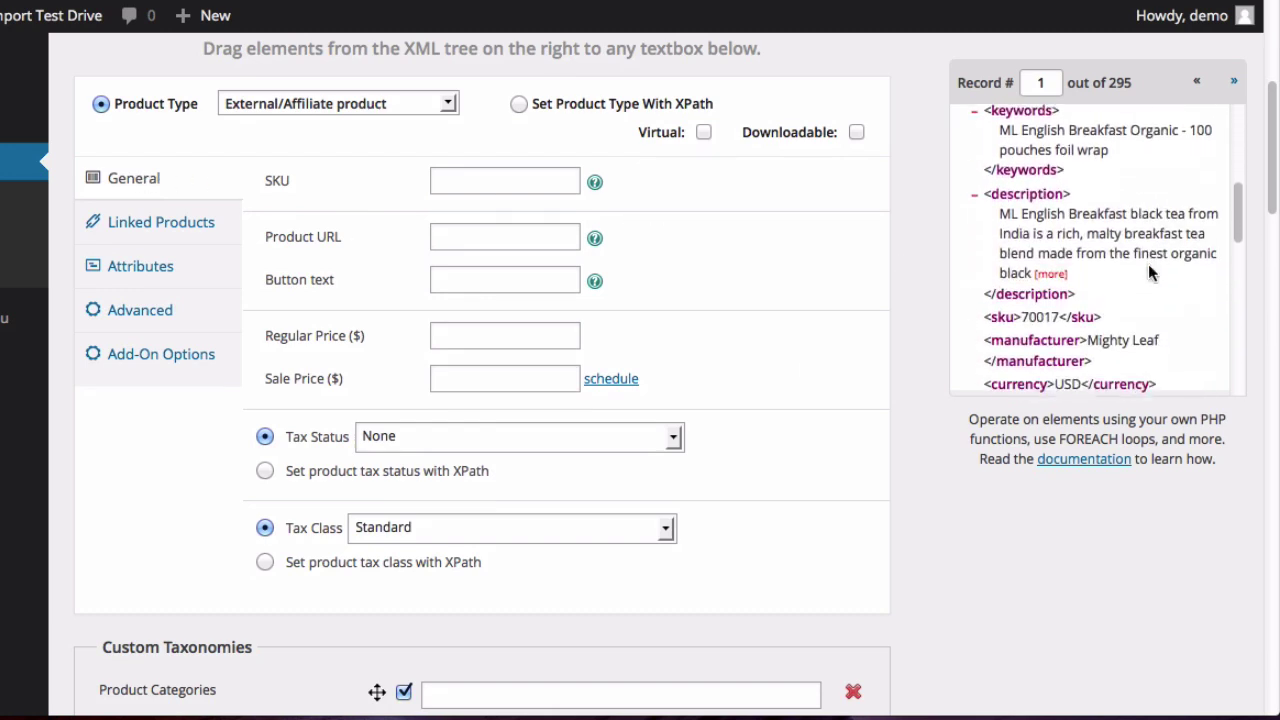
{"action": "left_click_drag", "start_coordinate": [1000, 176], "coordinate": [525, 187]}
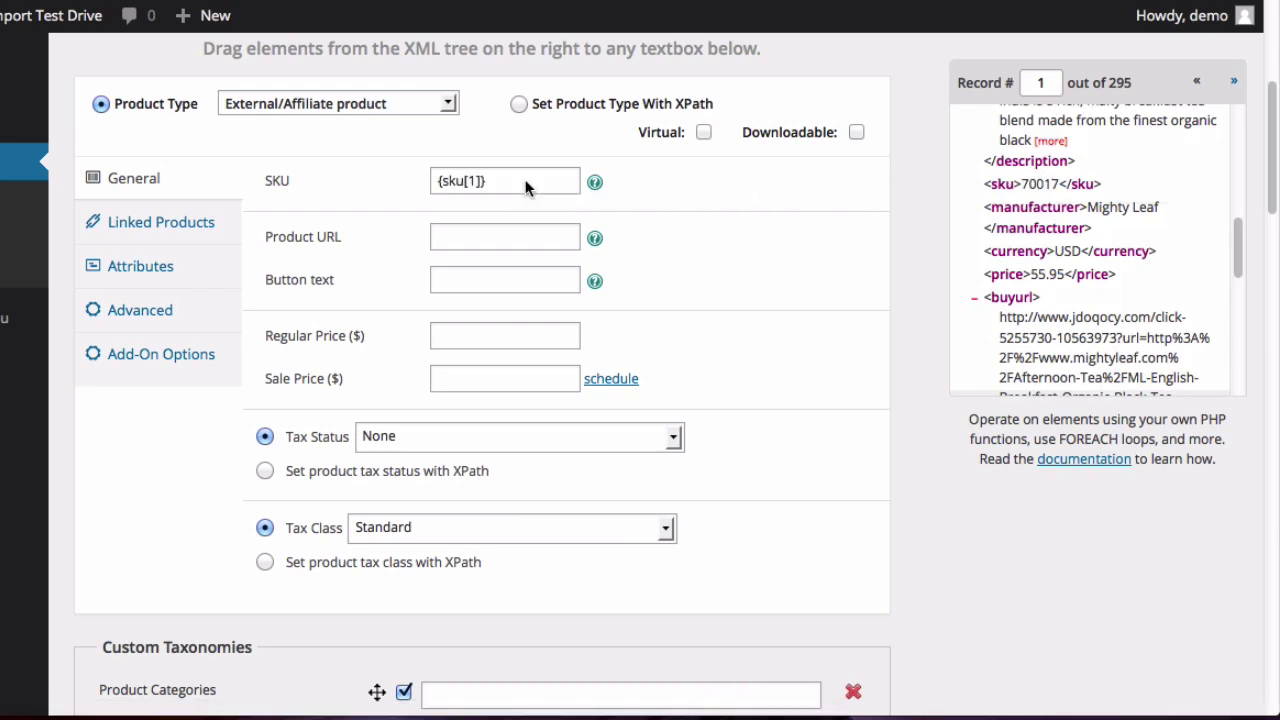
Map the Product URL to the buyurl element and the Regular Price to the price element
{"action": "scroll", "coordinate": [978, 283], "scroll_direction": "down", "scroll_amount": 2}
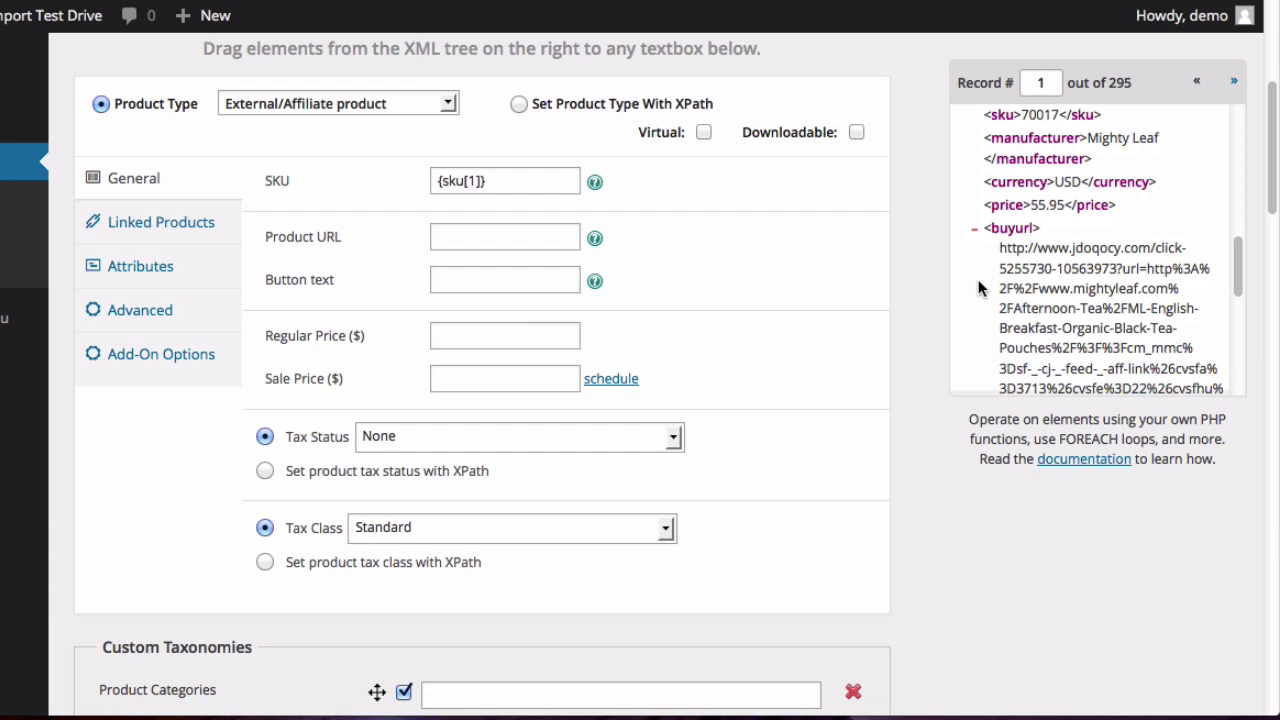
{"action": "scroll", "coordinate": [1100, 287], "scroll_direction": "down", "scroll_amount": 2}
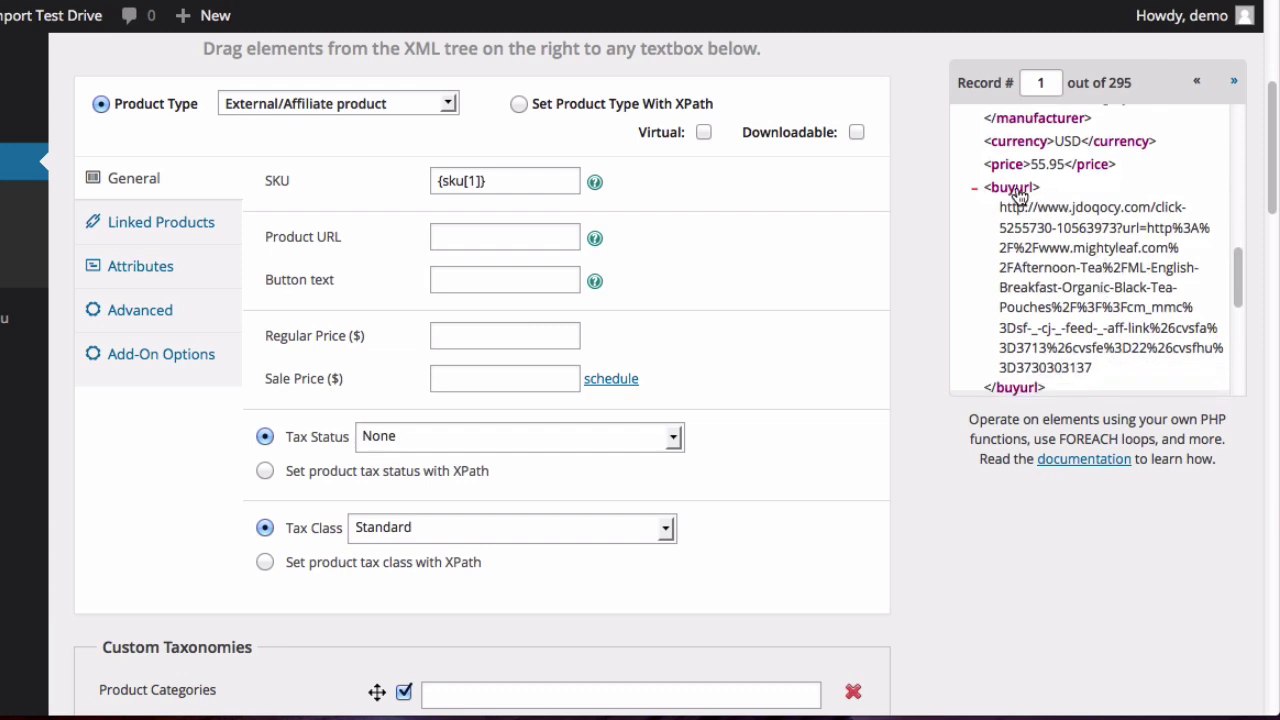
{"action": "left_click_drag", "start_coordinate": [1017, 195], "coordinate": [534, 241]}
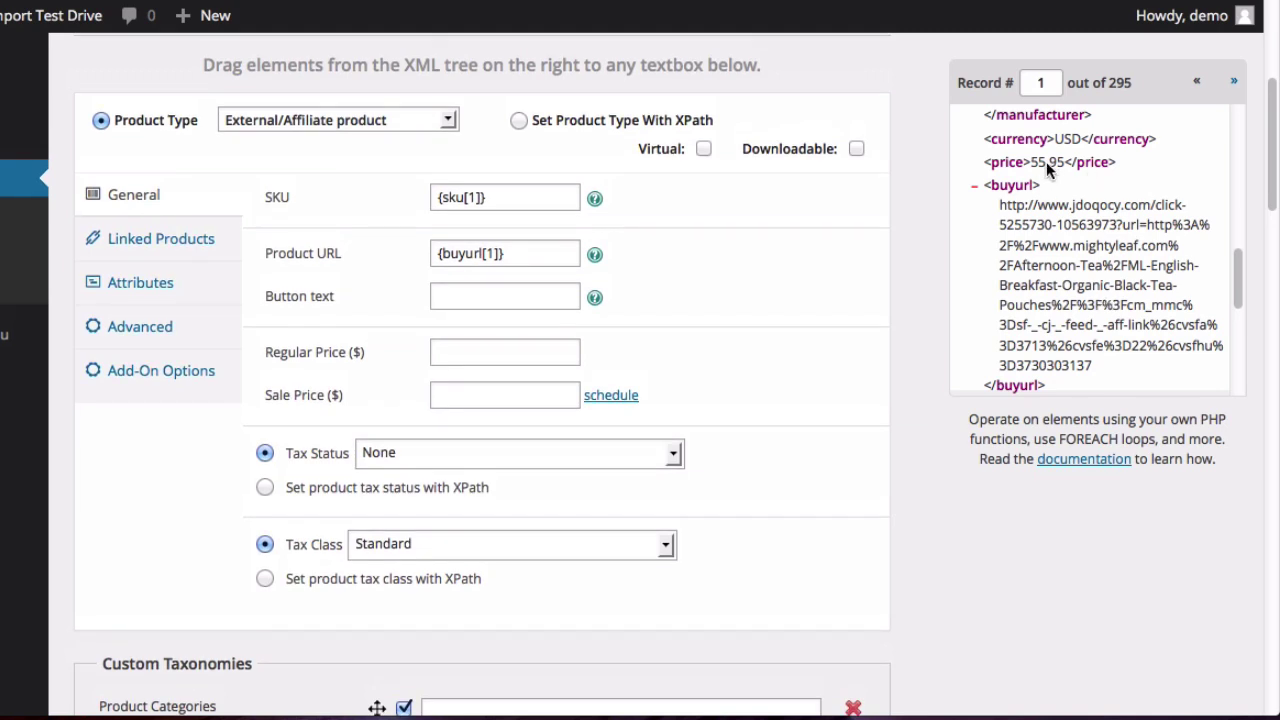
{"action": "left_click_drag", "start_coordinate": [1004, 166], "coordinate": [555, 360]}
Map Product Categories under Custom Taxonomies to the advertisercategory element of the XML record
{"action": "scroll", "coordinate": [867, 395], "scroll_direction": "down", "scroll_amount": 1}
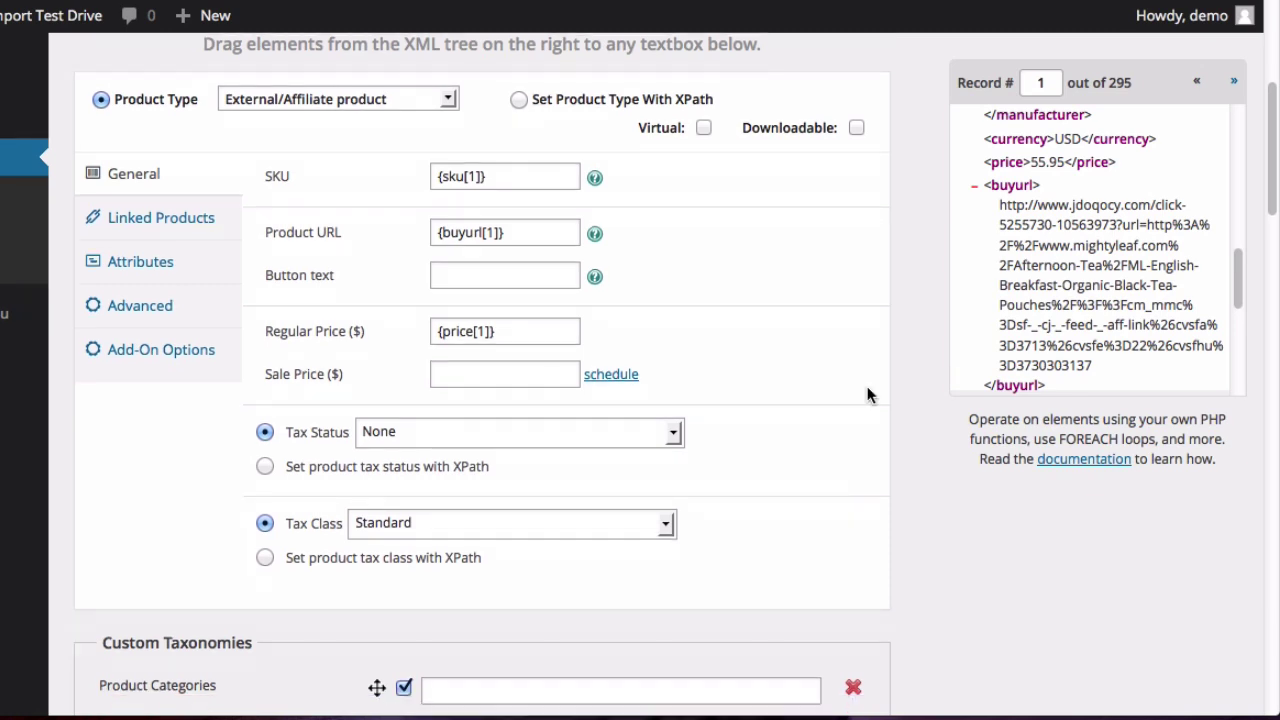
{"action": "scroll", "coordinate": [867, 395], "scroll_direction": "down", "scroll_amount": 4}
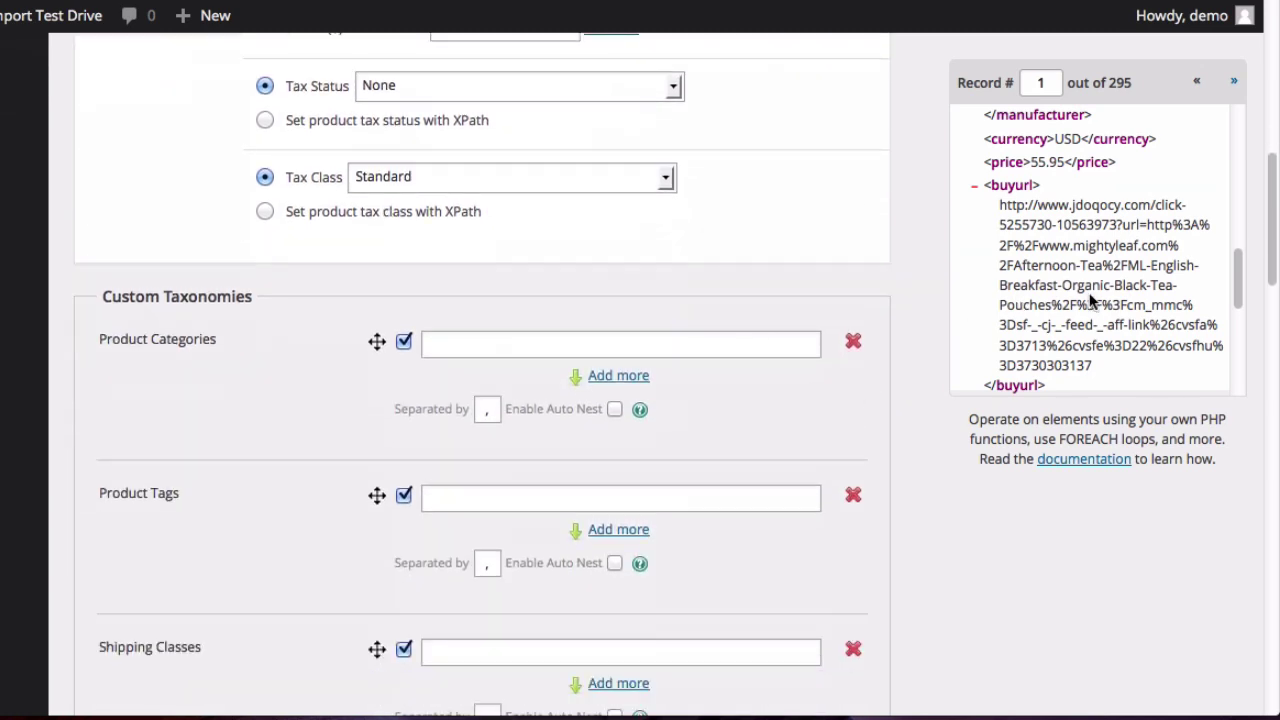
{"action": "scroll", "coordinate": [1095, 300], "scroll_direction": "down", "scroll_amount": 7}
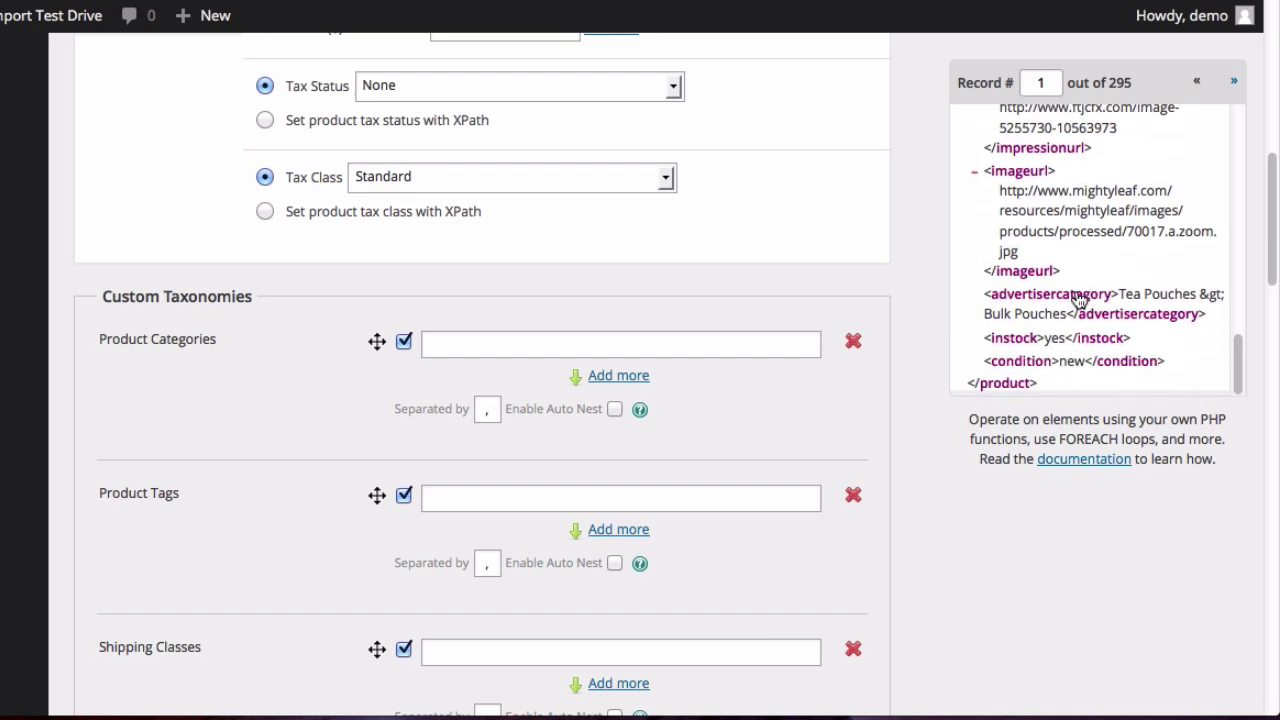
{"action": "left_click_drag", "start_coordinate": [1078, 300], "coordinate": [745, 347]}
Enable Auto Nest for the product categories and set their separator to &gt;
{"action": "scroll", "coordinate": [918, 247], "scroll_direction": "down", "scroll_amount": 4}
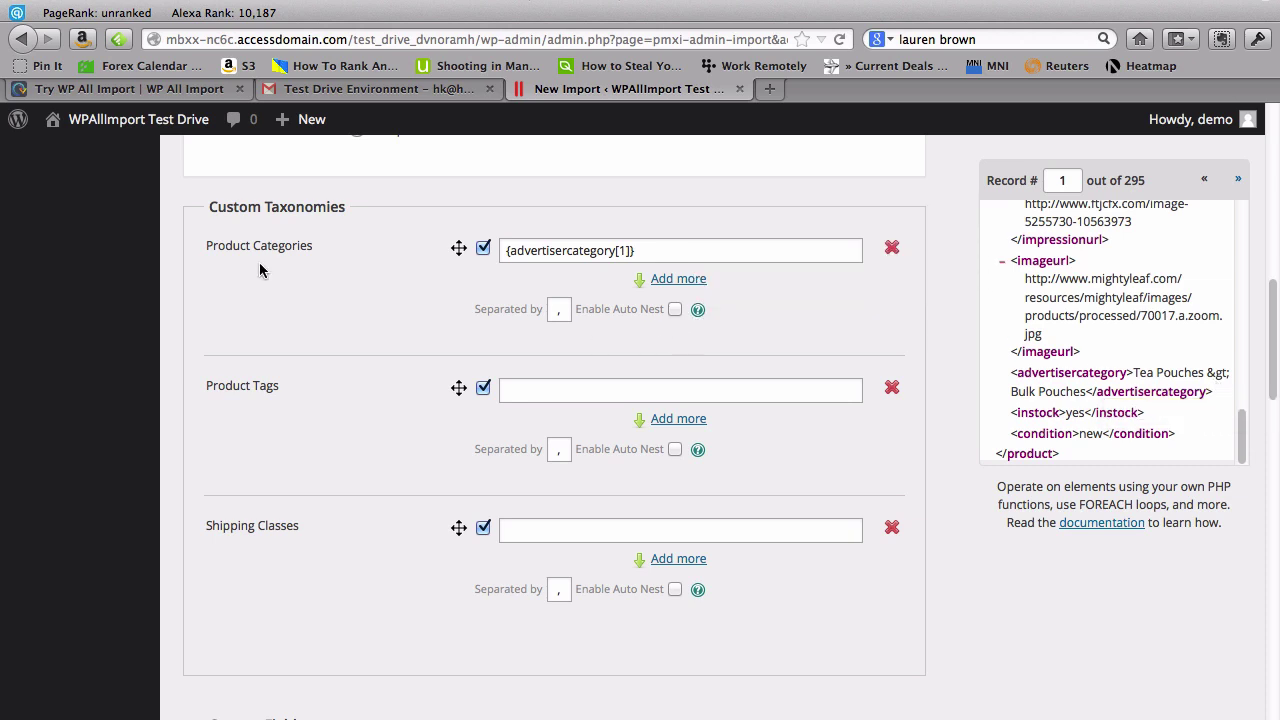
{"action": "left_click", "coordinate": [675, 311]}
{"action": "key", "text": "BackSpace"}
{"action": "type", "text": "&gt;"}
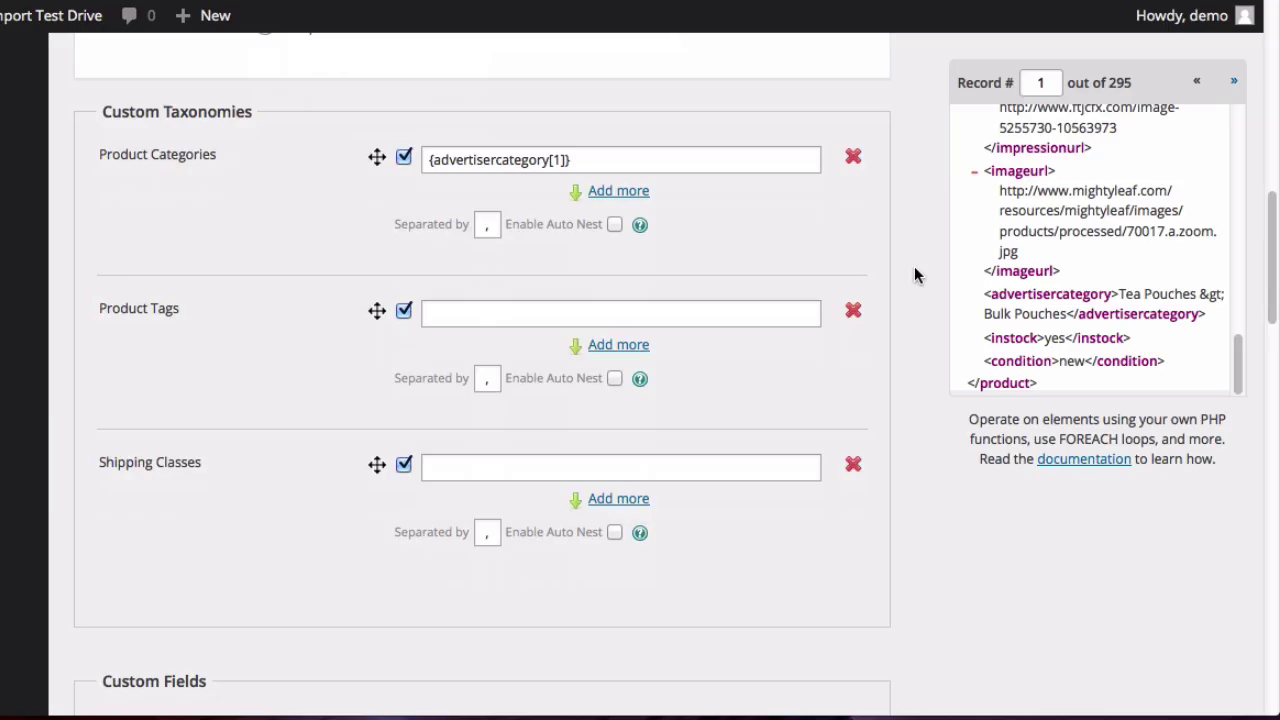
Enable downloading of images and map the featured image URLs to the imageurl element
{"action": "scroll", "coordinate": [947, 346], "scroll_direction": "down", "scroll_amount": 5}
{"action": "scroll", "coordinate": [914, 268], "scroll_direction": "down", "scroll_amount": 2}
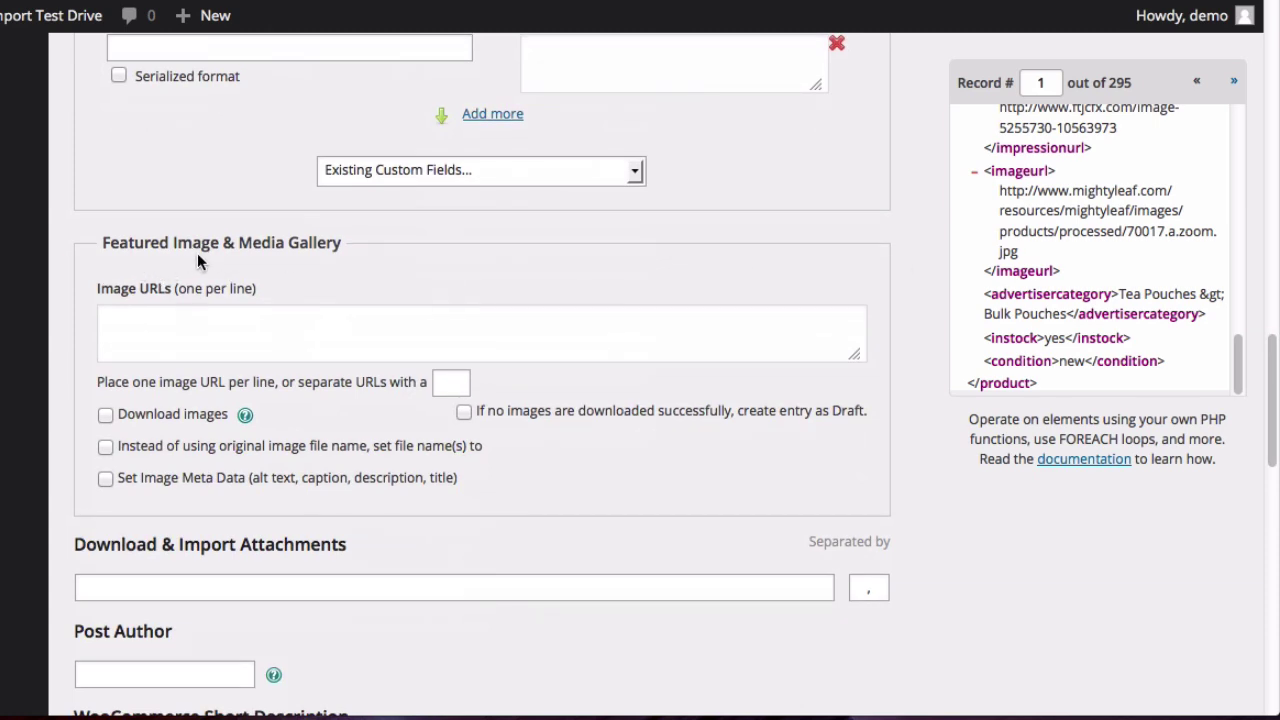
{"action": "left_click", "coordinate": [106, 415]}
{"action": "left_click_drag", "start_coordinate": [1020, 171], "coordinate": [732, 333]}
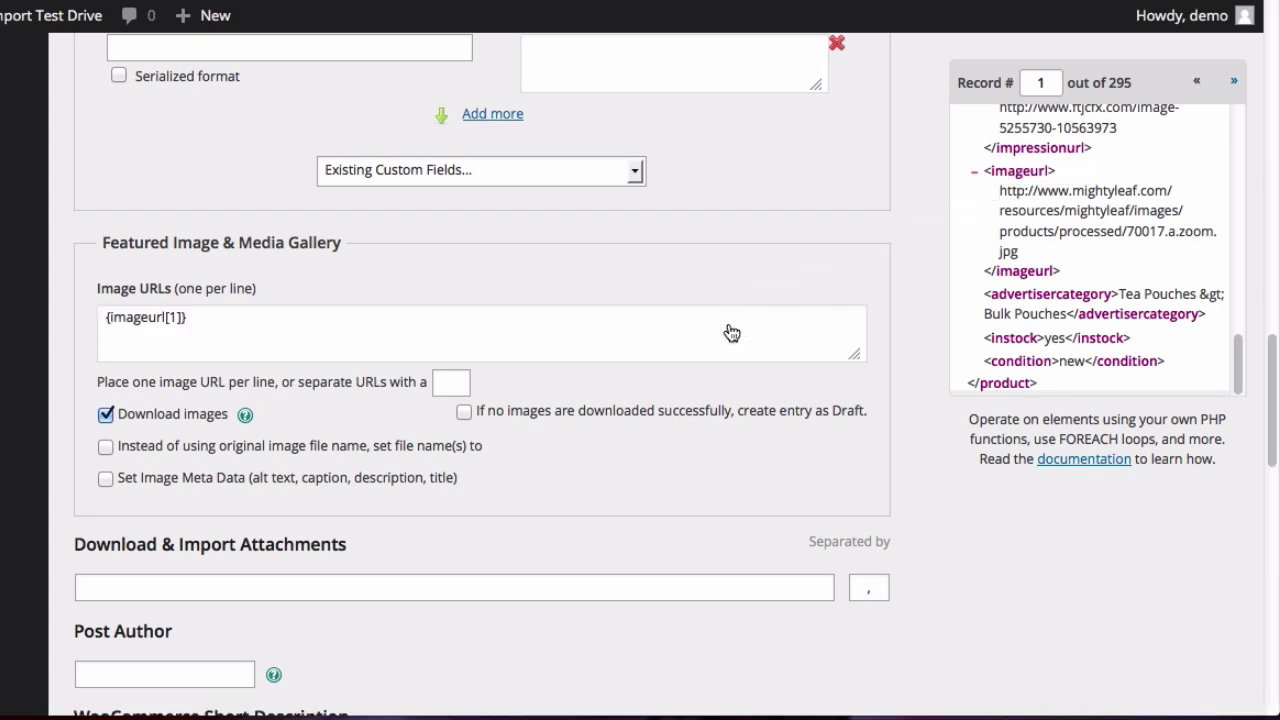
Keep the default link cloaking, record matching and processing options, and run the import
{"action": "scroll", "coordinate": [915, 445], "scroll_direction": "down", "scroll_amount": 5}
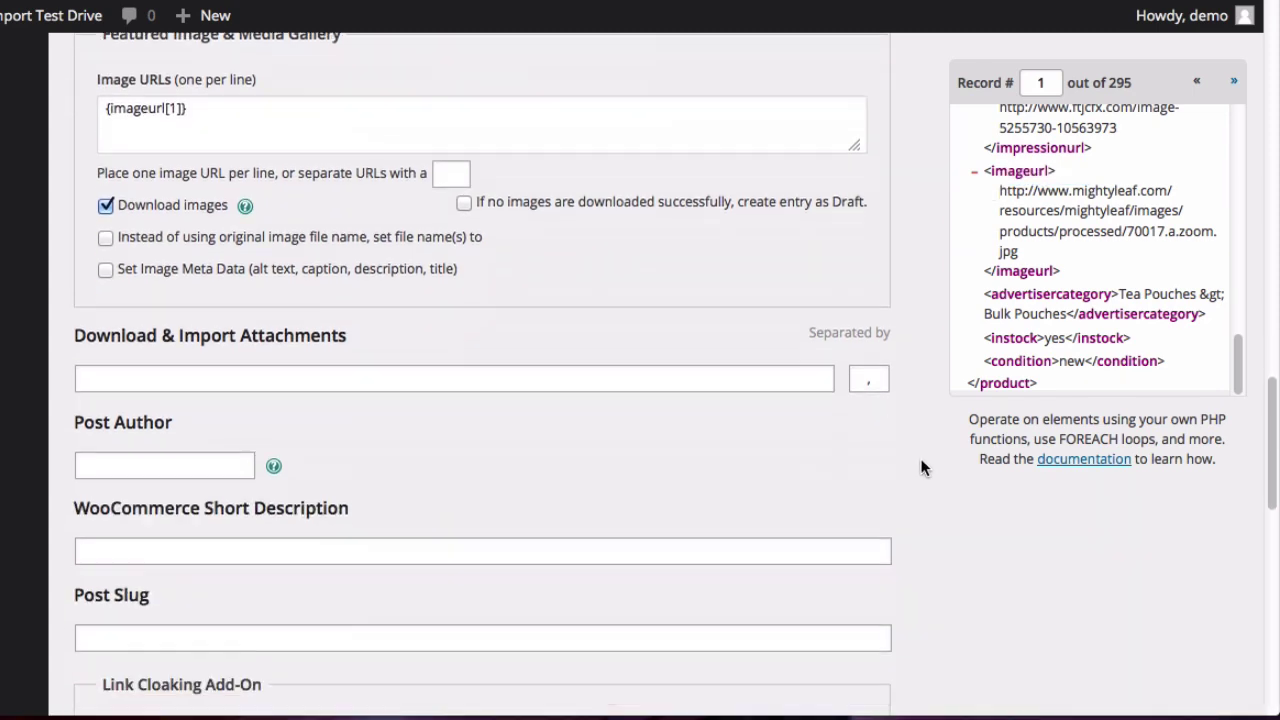
{"action": "scroll", "coordinate": [922, 466], "scroll_direction": "down", "scroll_amount": 2}
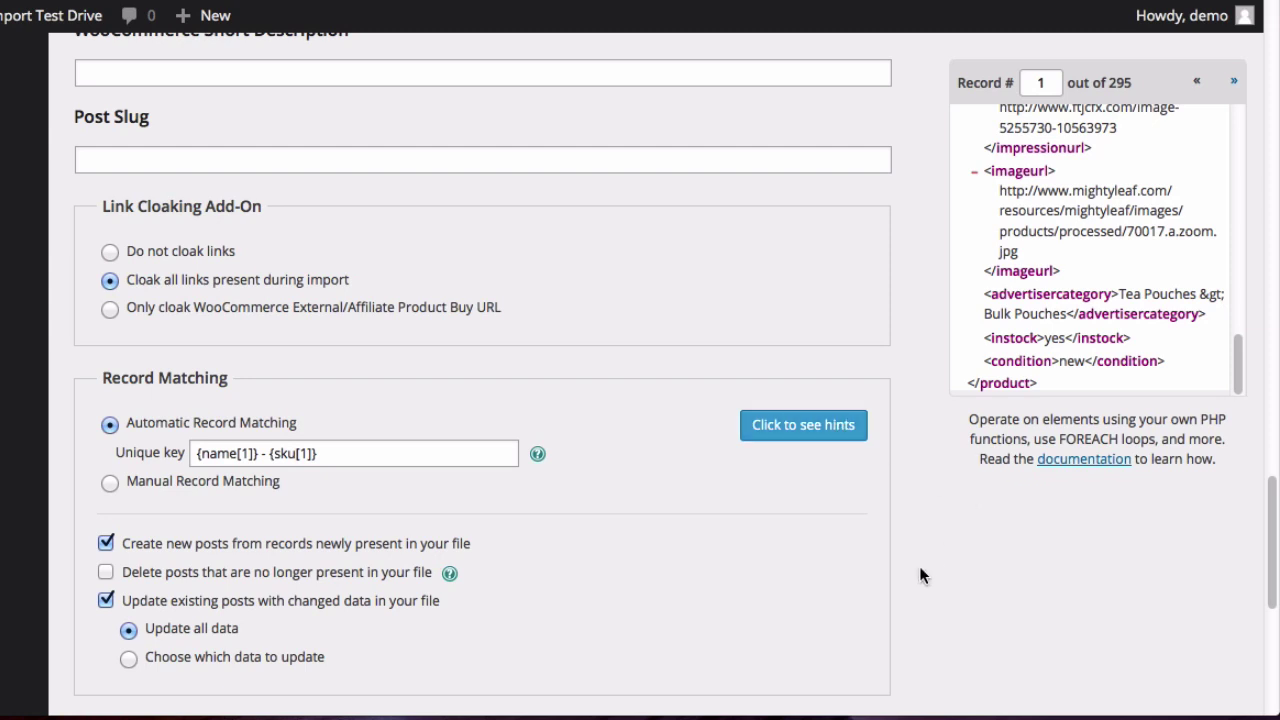
{"action": "scroll", "coordinate": [921, 568], "scroll_direction": "down", "scroll_amount": 5}
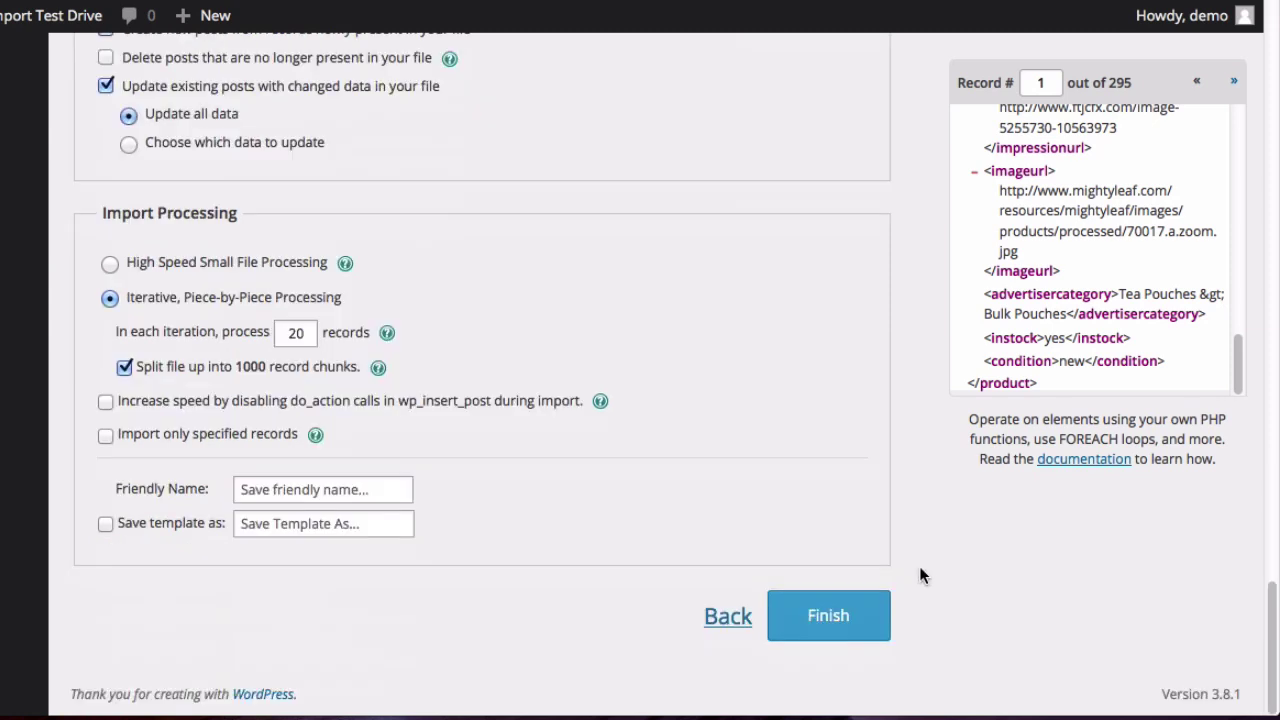
{"action": "left_click", "coordinate": [848, 603]}
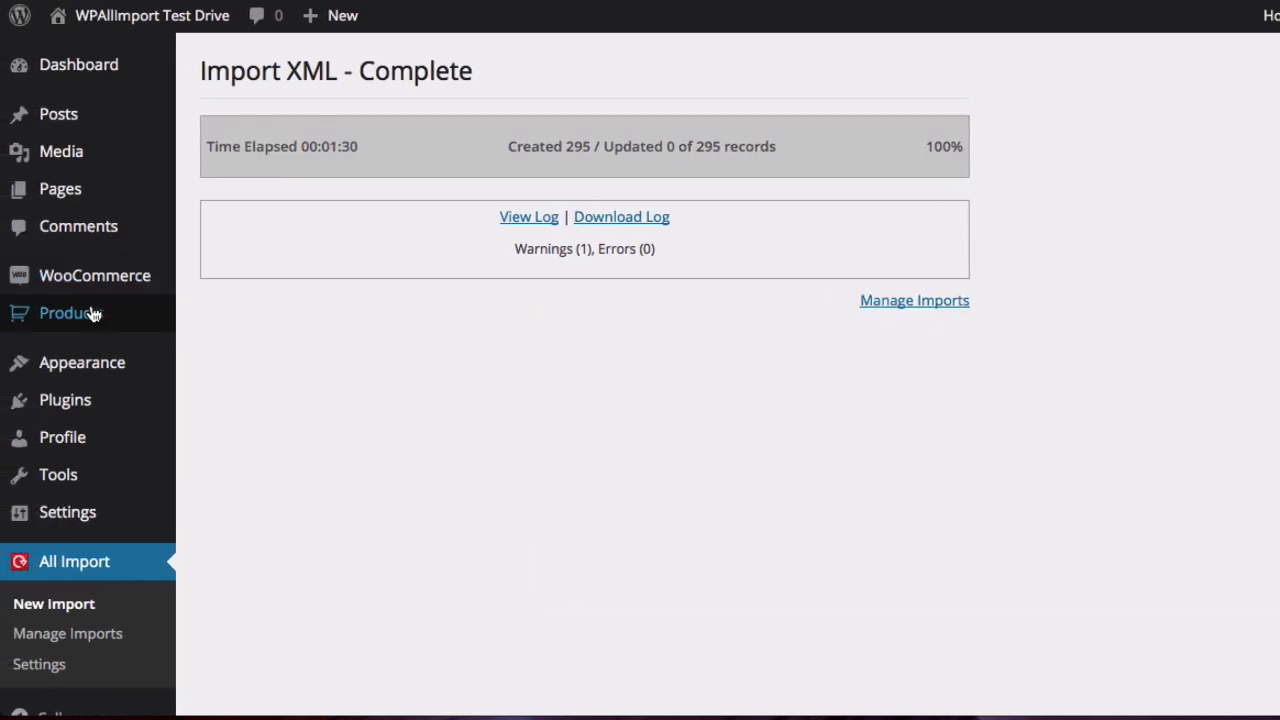
Open the WooCommerce product list and check the imported products' images, SKUs, prices and categories
{"action": "left_click", "coordinate": [92, 314]}
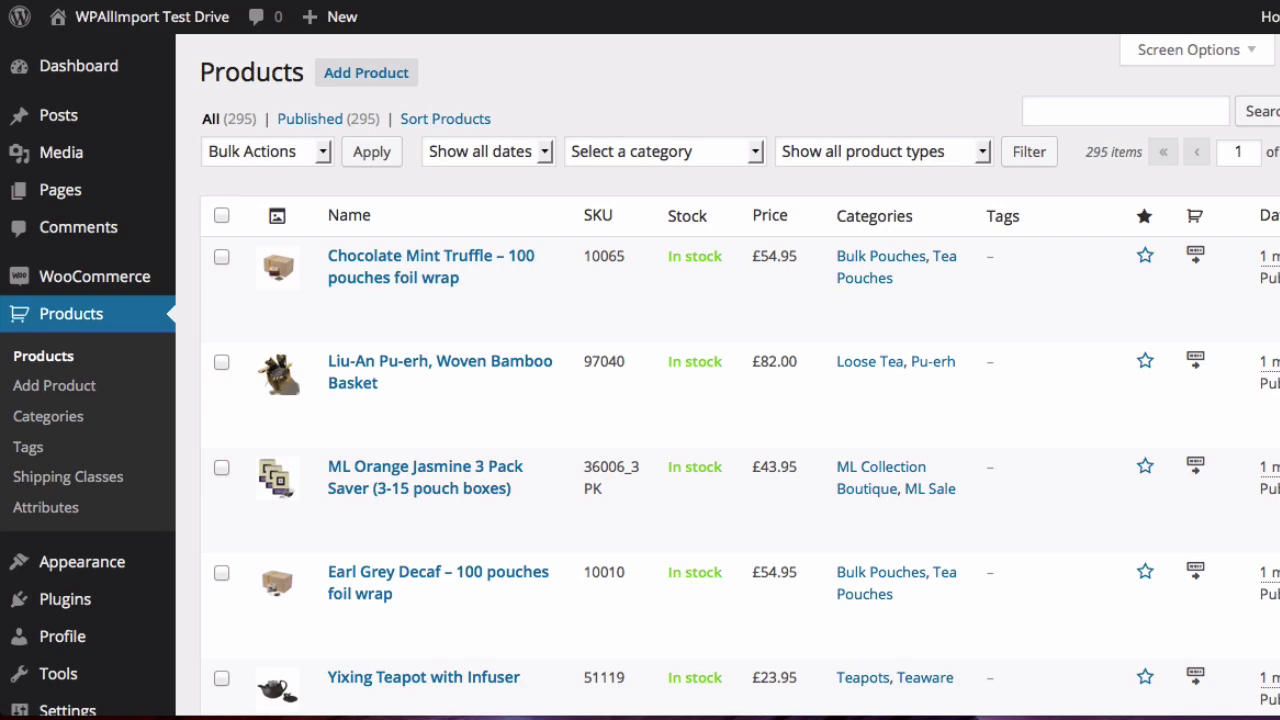
{"action": "scroll", "coordinate": [946, 415], "scroll_direction": "down", "scroll_amount": 5}
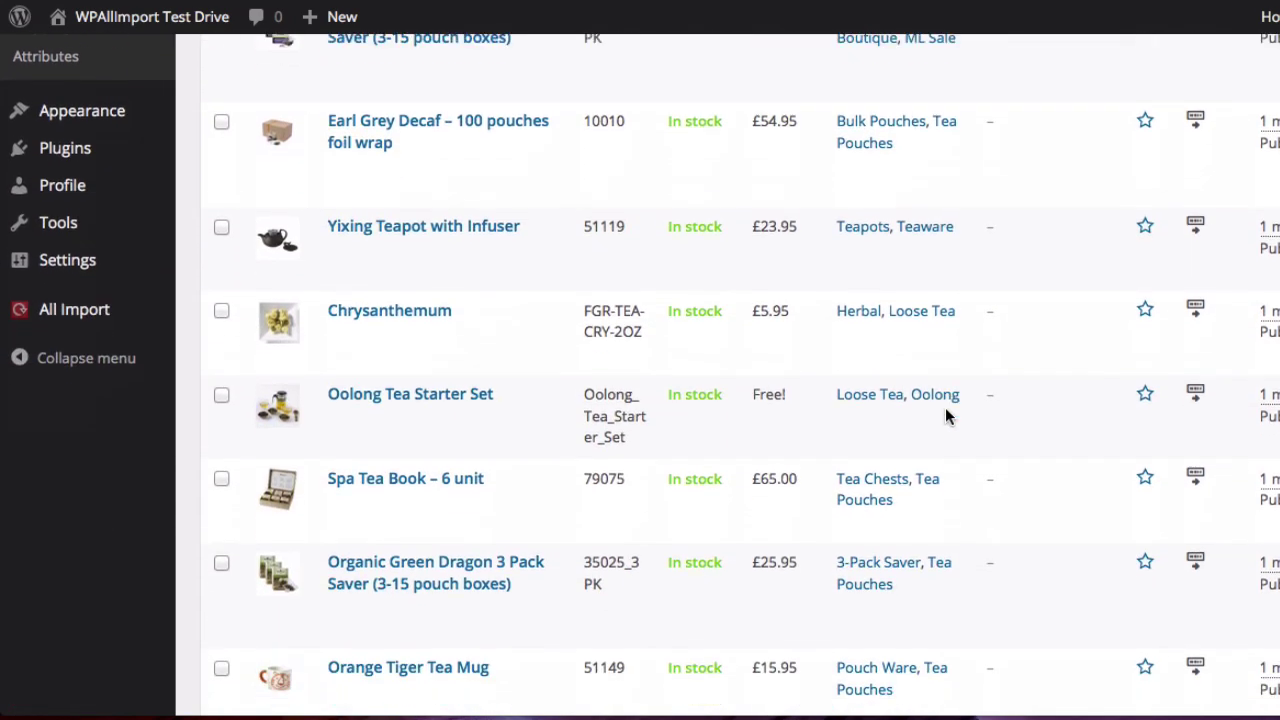
Look through the imported products and view the ML Chrysanthemum Silver Needle White Tea Tin product page in a new browser tab
{"action": "scroll", "coordinate": [946, 415], "scroll_direction": "down", "scroll_amount": 5}
{"action": "scroll", "coordinate": [945, 415], "scroll_direction": "down", "scroll_amount": 1}
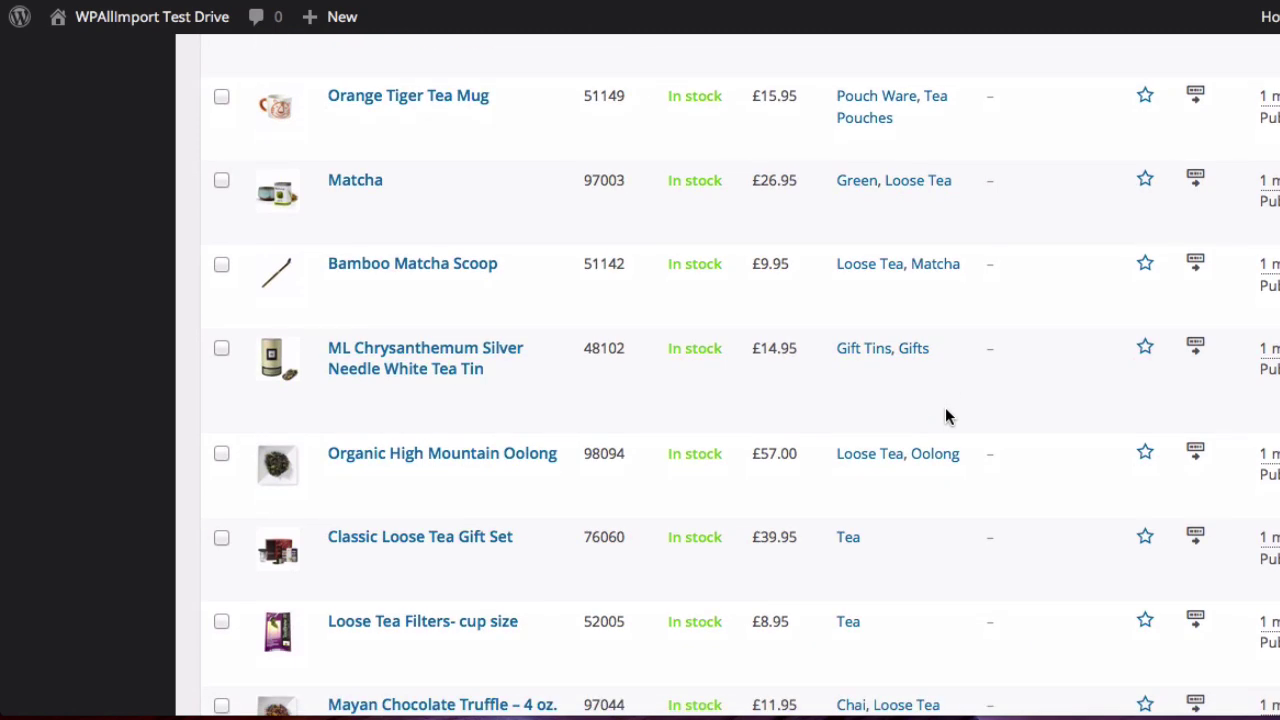
{"action": "scroll", "coordinate": [947, 415], "scroll_direction": "down", "scroll_amount": 3}
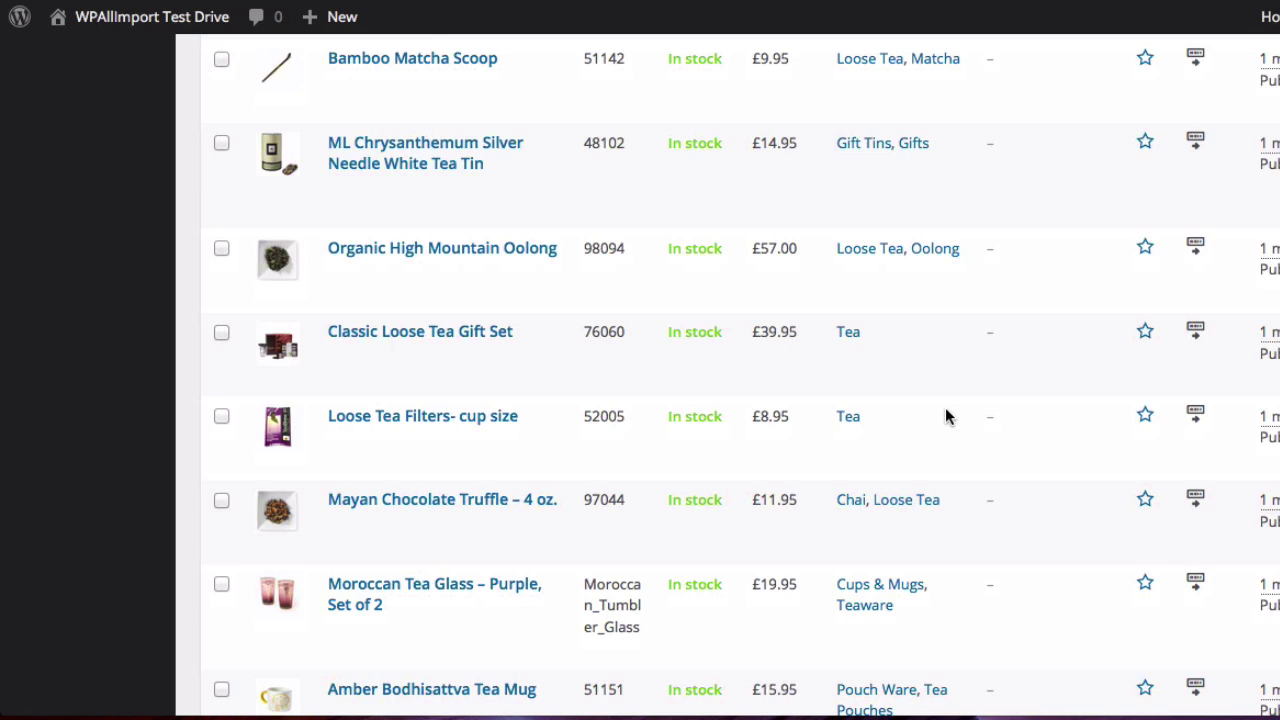
{"action": "mouse_move", "coordinate": [355, 218]}
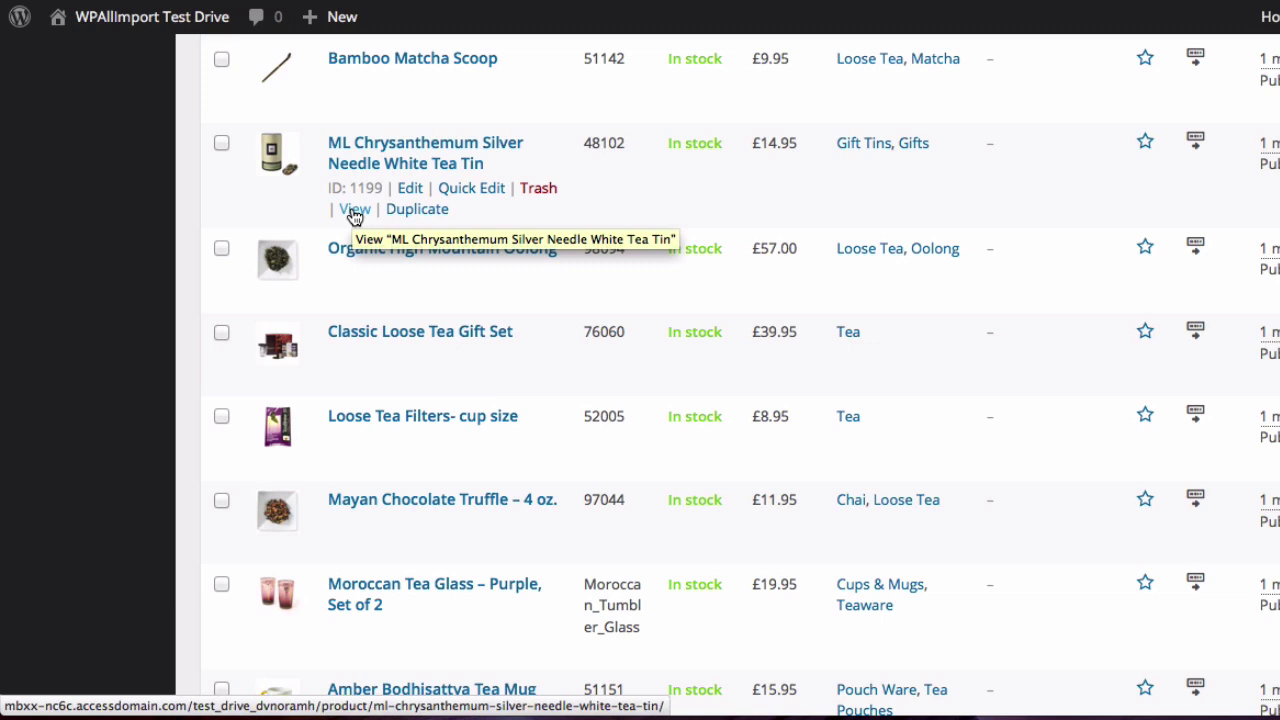
{"action": "right_click", "coordinate": [355, 218]}
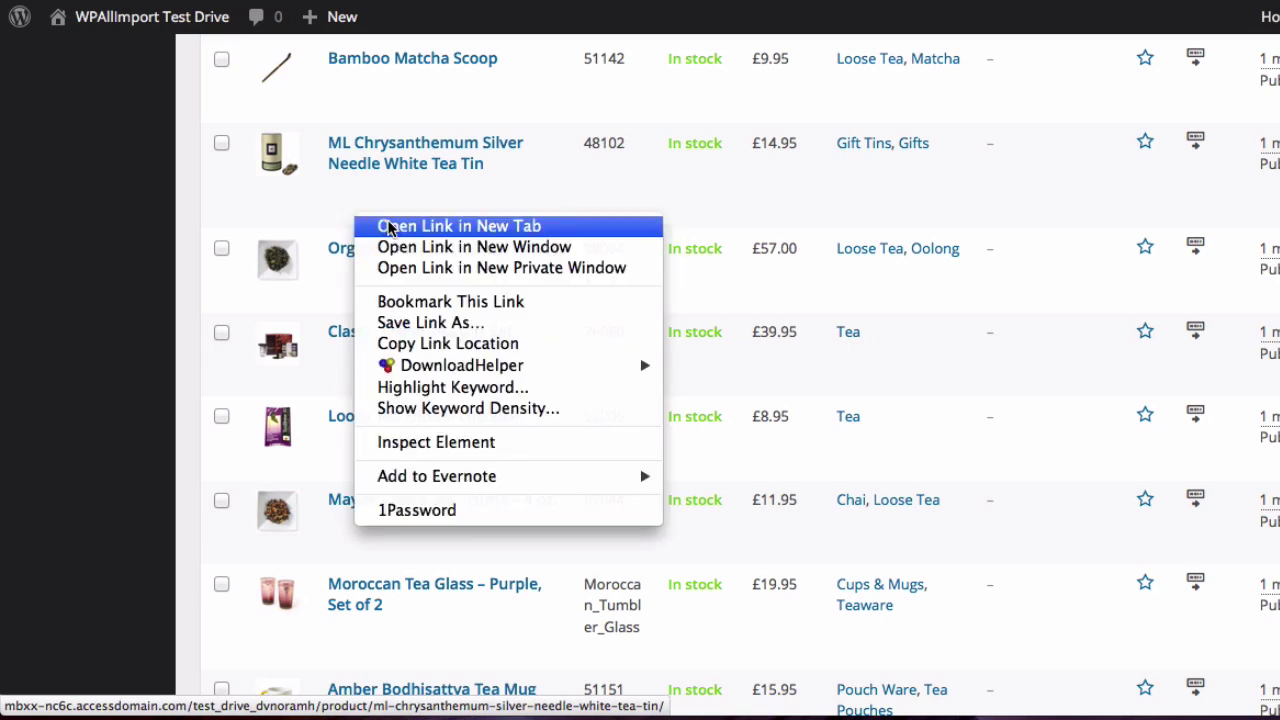
{"action": "left_click", "coordinate": [386, 222]}
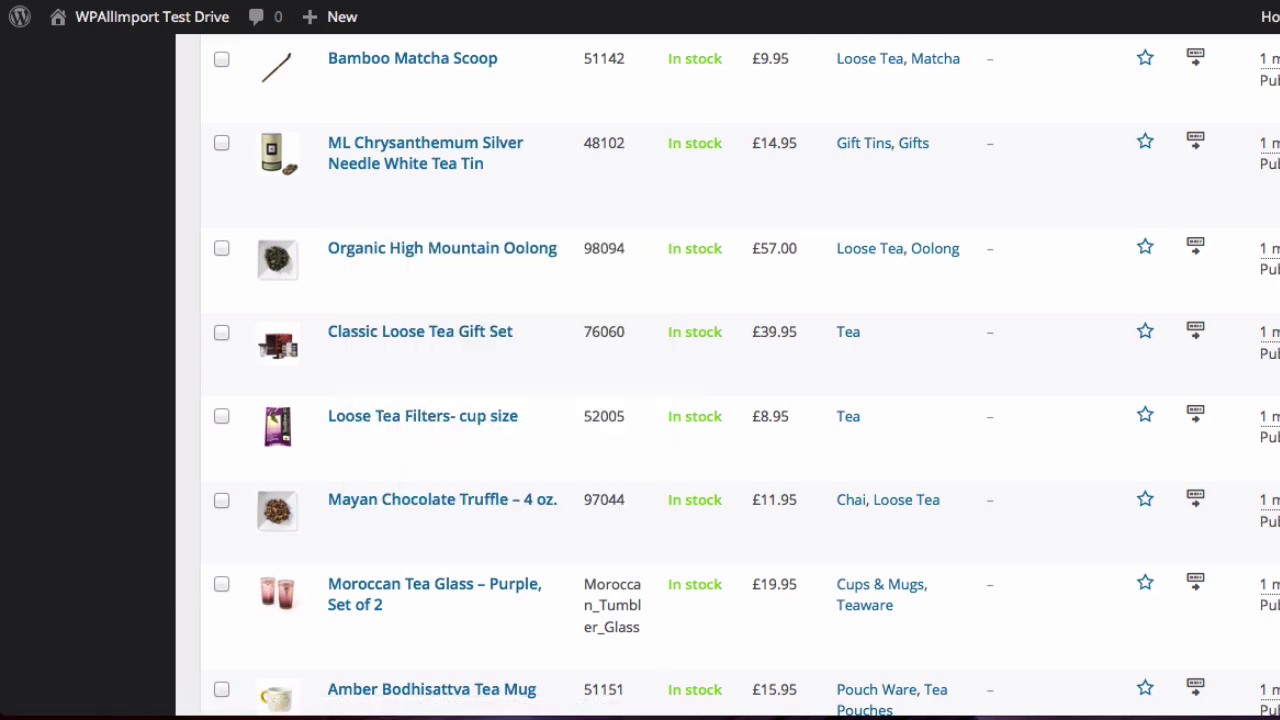
{"action": "key", "text": "ctrl+Tab"}
{"action": "scroll", "coordinate": [1200, 387], "scroll_direction": "down", "scroll_amount": 3}
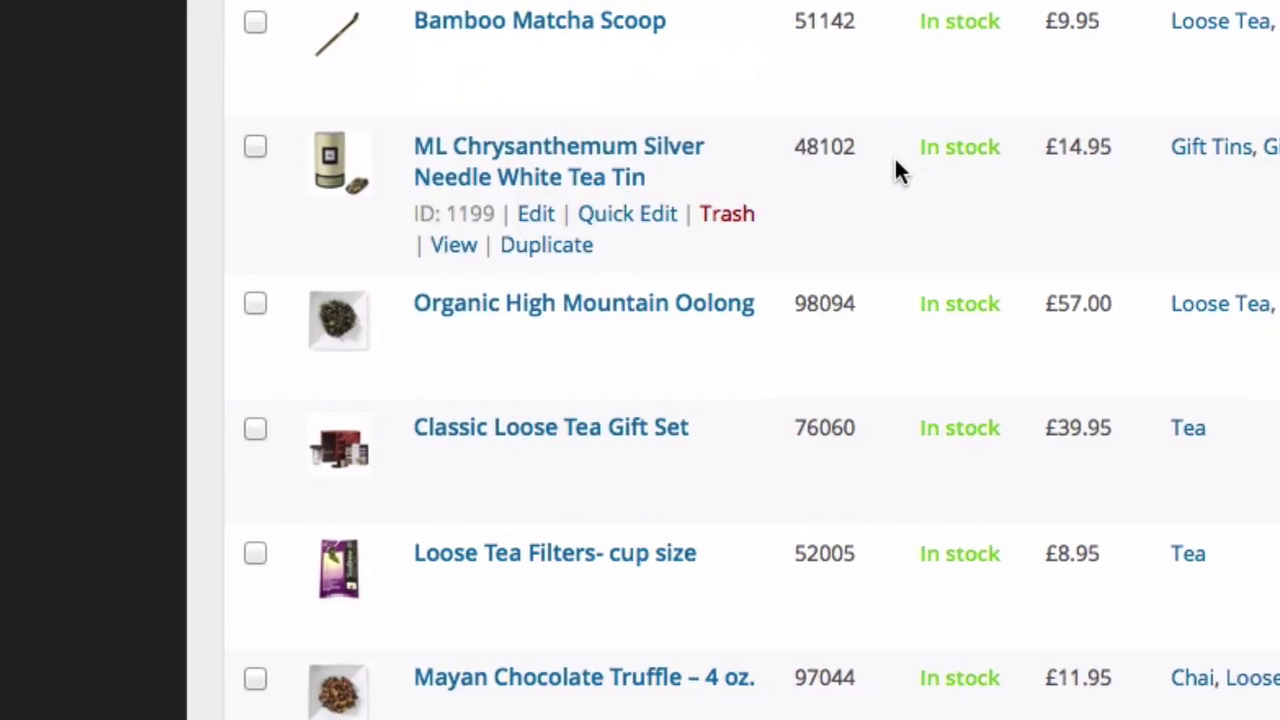
Set the store currency to US Dollars ($) in the WooCommerce general settings and save the changes
{"action": "scroll", "coordinate": [969, 172], "scroll_direction": "up", "scroll_amount": 5}
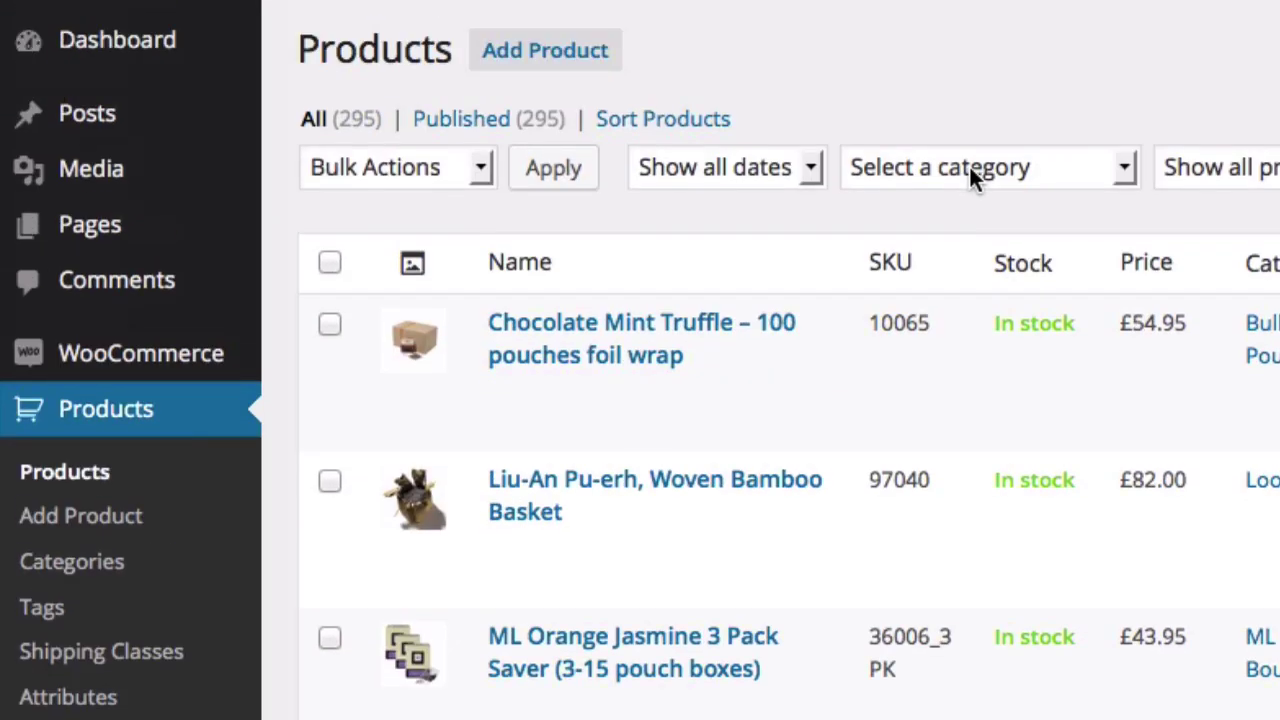
{"action": "mouse_move", "coordinate": [211, 349]}
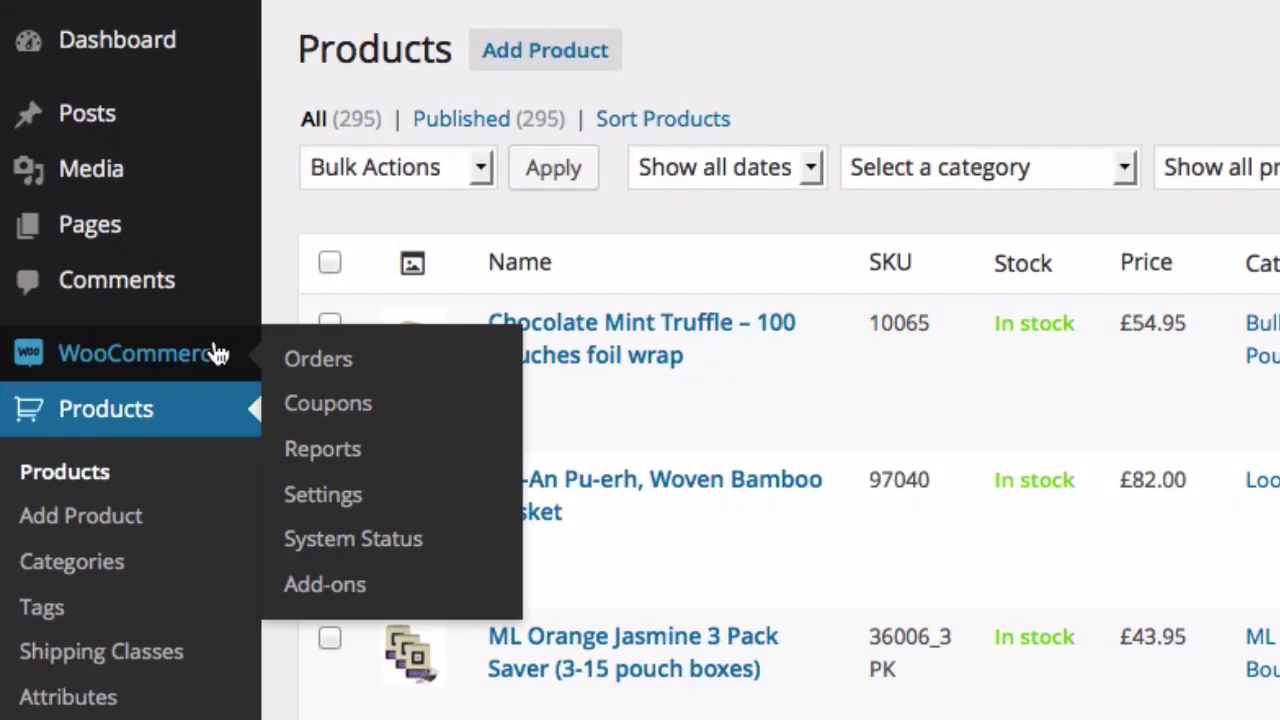
{"action": "left_click", "coordinate": [324, 497]}
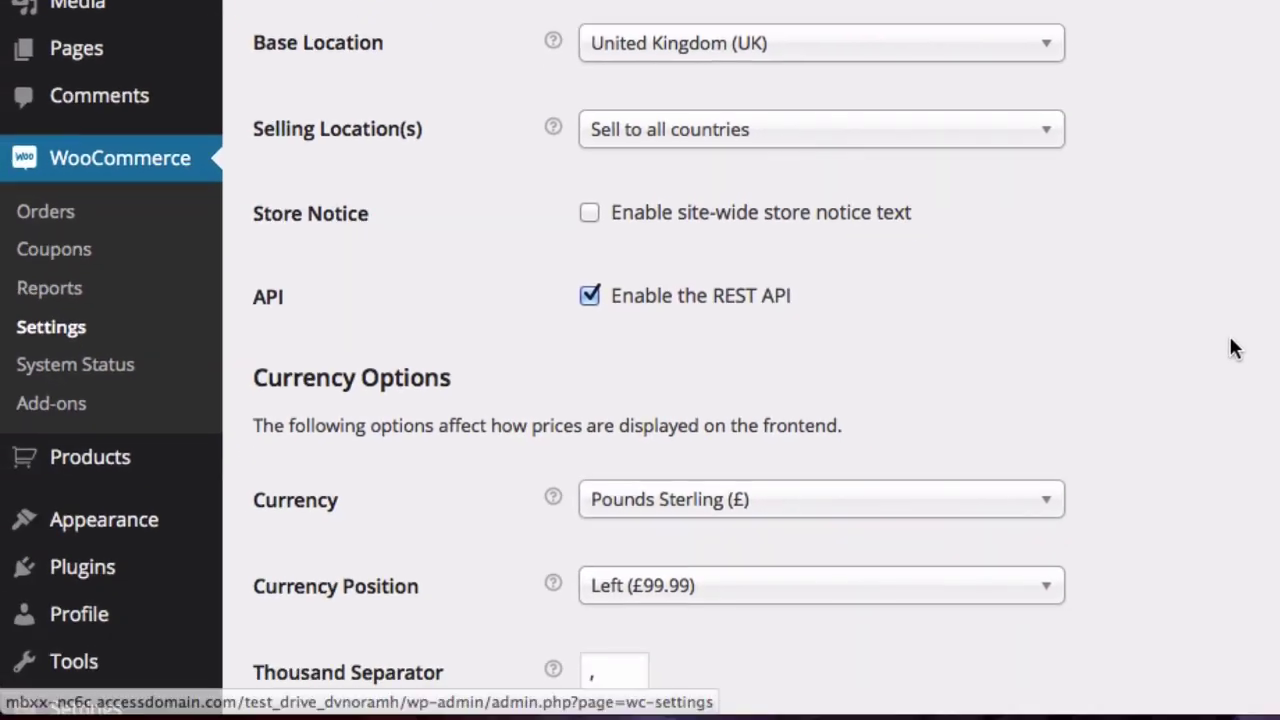
{"action": "scroll", "coordinate": [1231, 339], "scroll_direction": "down", "scroll_amount": 5}
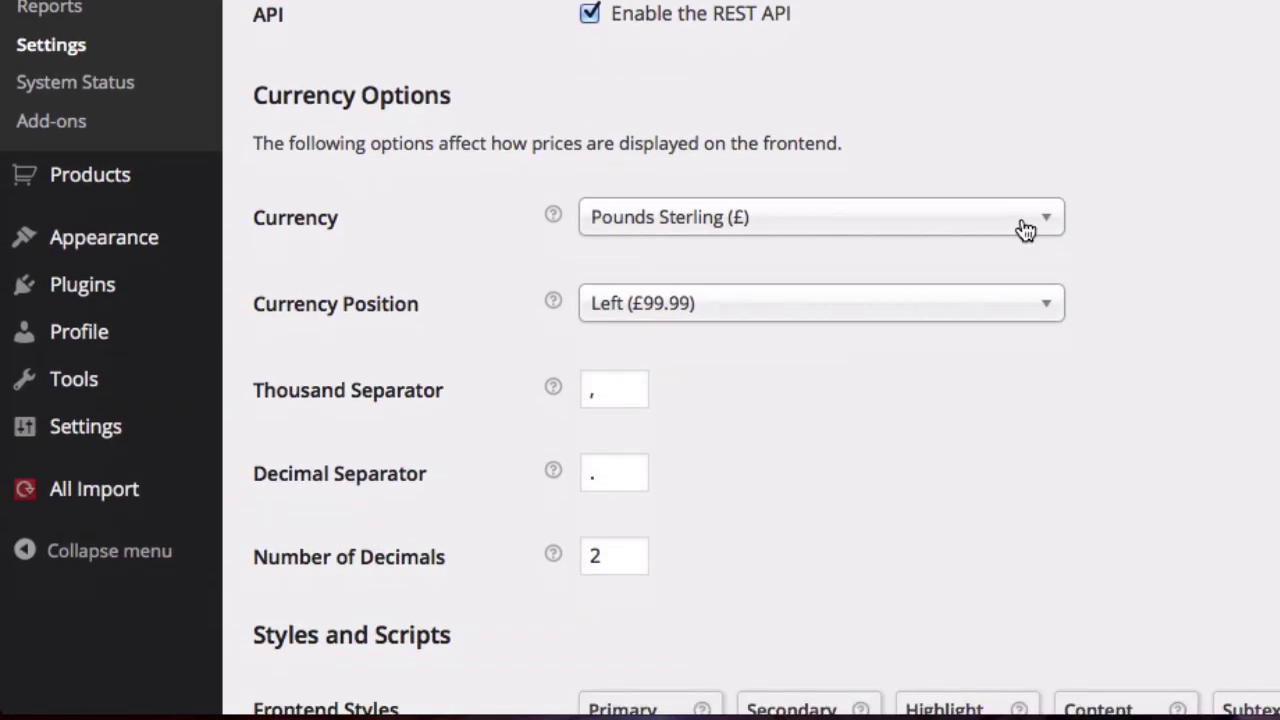
{"action": "left_click", "coordinate": [1025, 230]}
{"action": "scroll", "coordinate": [960, 383], "scroll_direction": "down", "scroll_amount": 5}
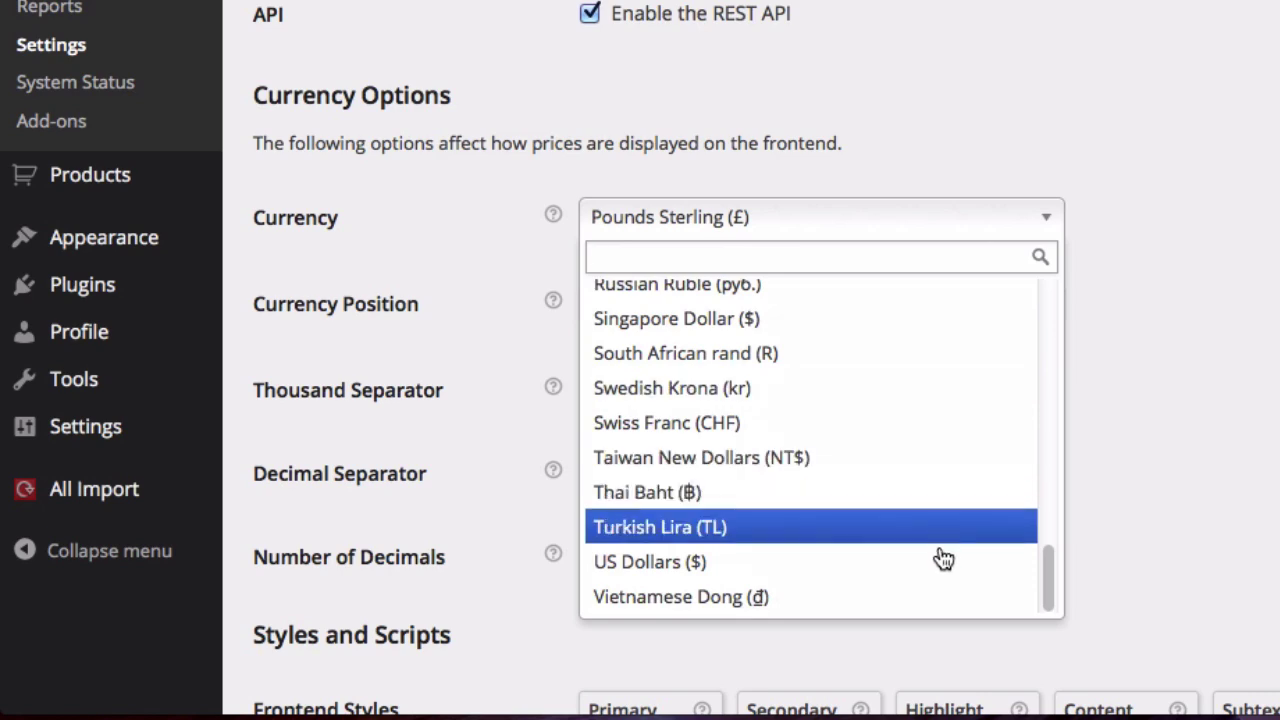
{"action": "left_click", "coordinate": [940, 564]}
{"action": "scroll", "coordinate": [1020, 557], "scroll_direction": "down", "scroll_amount": 8}
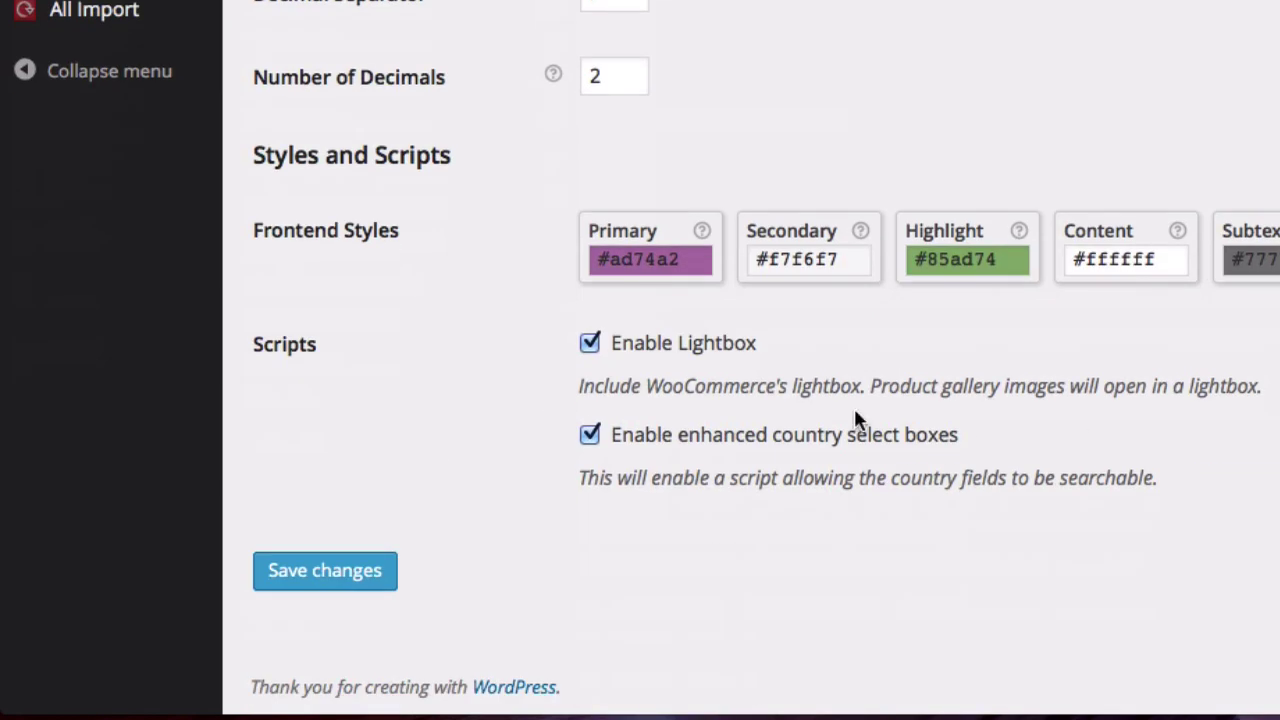
{"action": "left_click", "coordinate": [368, 573]}
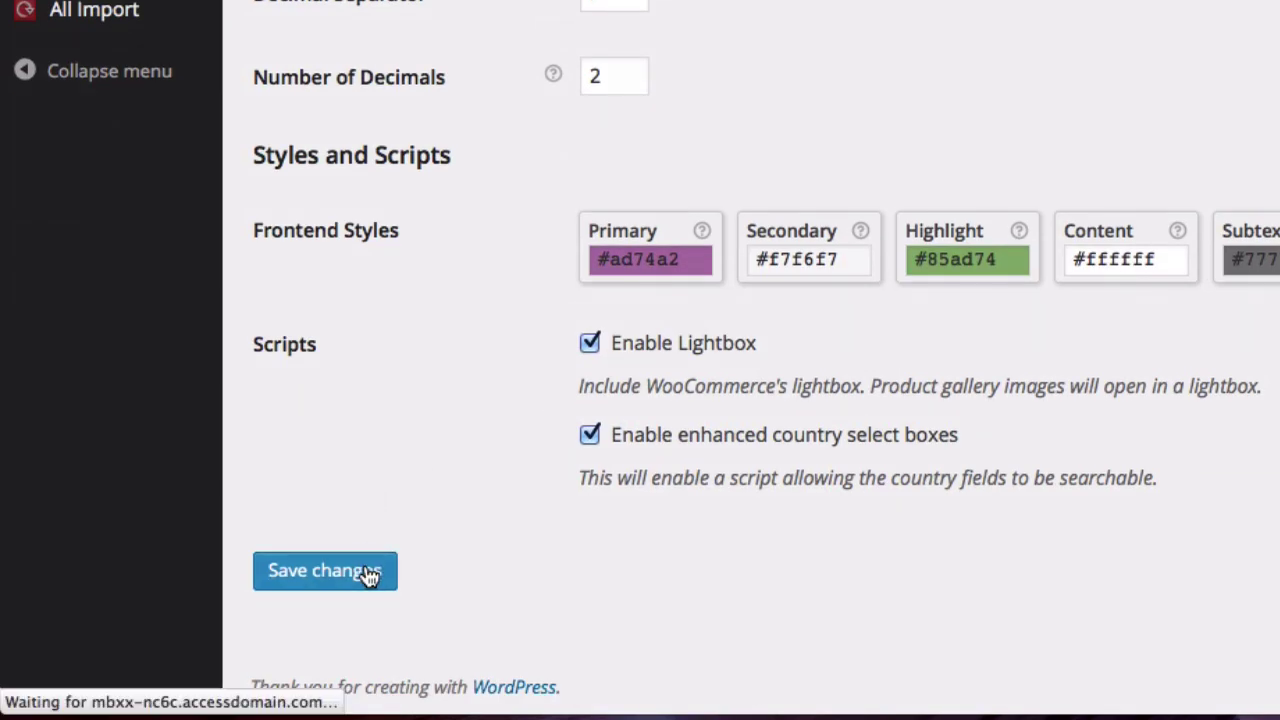